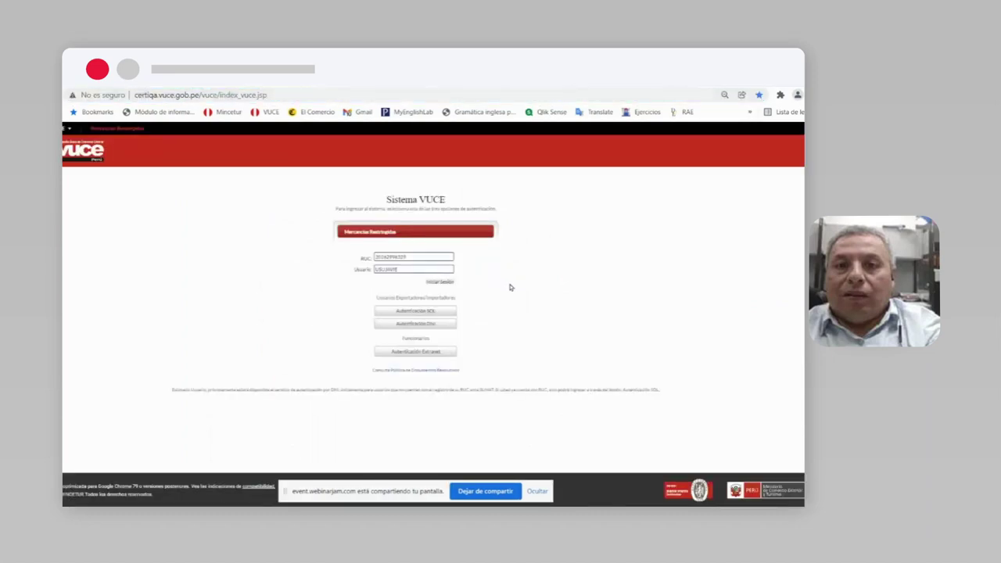
Step: Adjust the zoom of the Sistema VUCE login page
{"action": "key", "text": "ctrl+minus"}
Step: Zoom the login page back in and switch to the incognito window showing vuce.gob.pe
{"action": "key", "text": "ctrl+plus"}
{"action": "key", "text": "ctrl+plus"}
{"action": "key", "text": "ctrl+plus"}
{"action": "key", "text": "ctrl+plus"}
{"action": "key", "text": "ctrl+plus"}
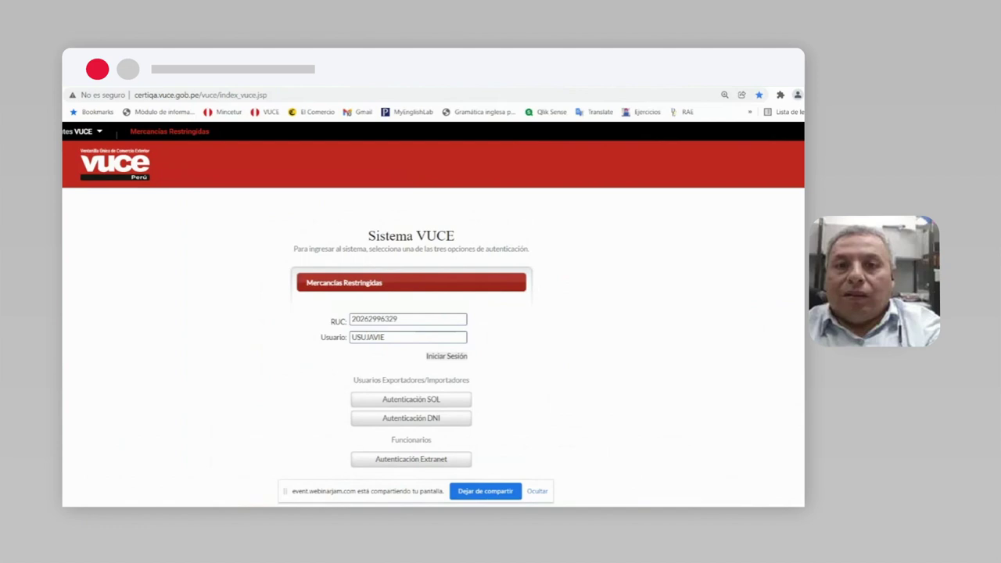
{"action": "key", "text": "alt+Tab"}
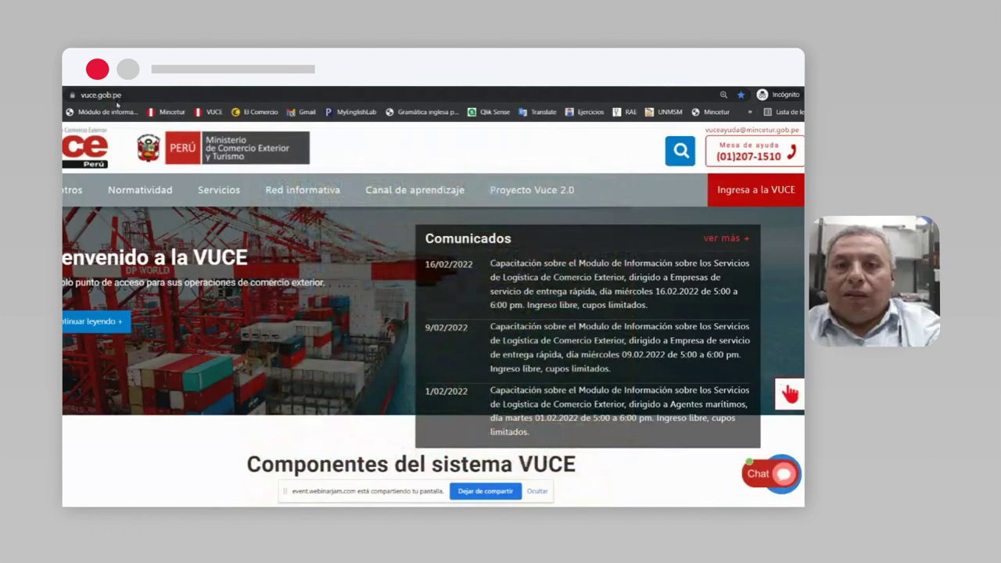
Step: From the vuce.gob.pe home page, enter the MERCANCÍAS RESTRINGIDAS area under Ingresa a la VUCE
{"action": "left_click", "coordinate": [116, 95]}
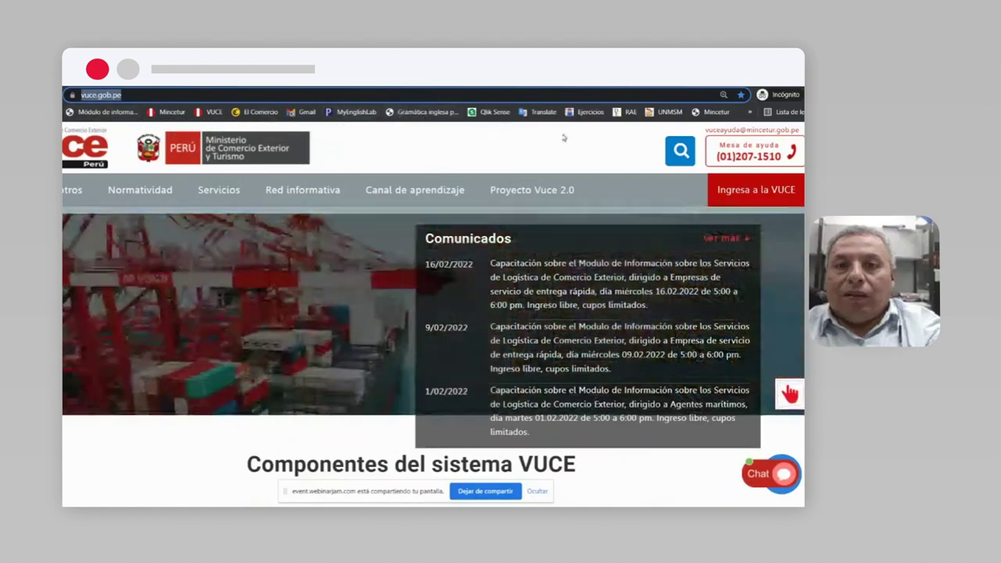
{"action": "mouse_move", "coordinate": [407, 196]}
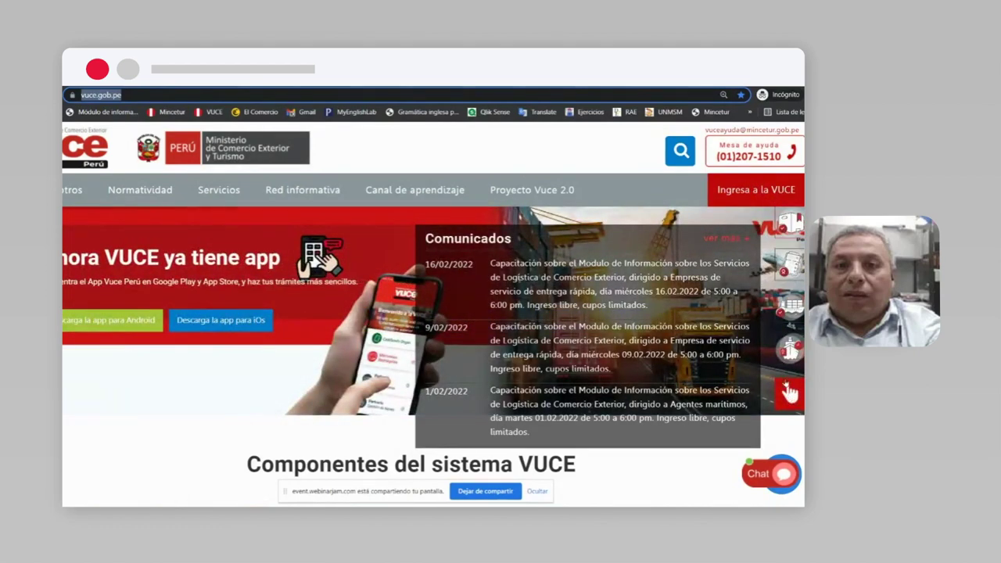
{"action": "mouse_move", "coordinate": [789, 349]}
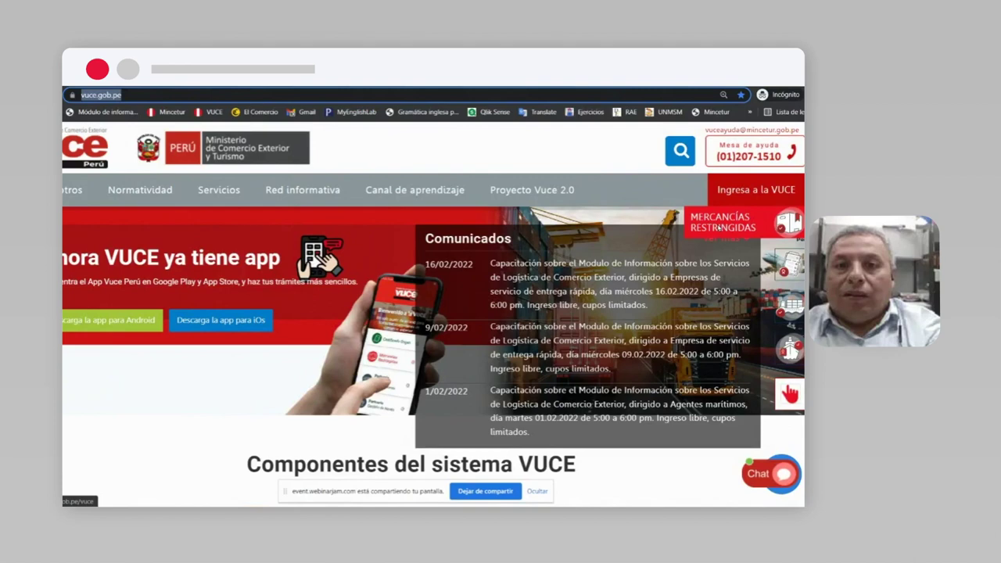
{"action": "left_click", "coordinate": [718, 227]}
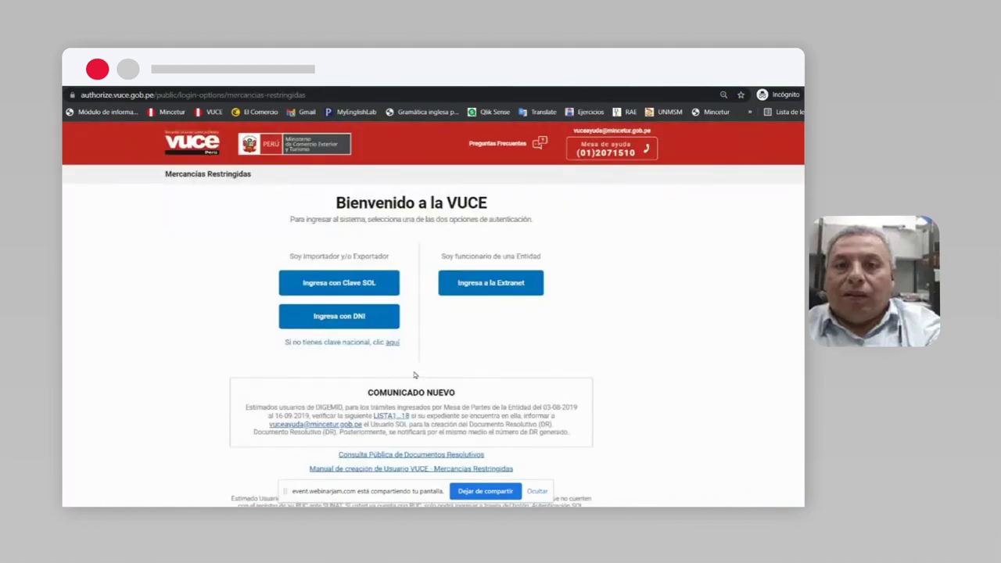
Step: Sign in via Clave SOL with the company RUC and saved credentials, then return to the logged-in VUCE window
{"action": "left_click", "coordinate": [345, 283]}
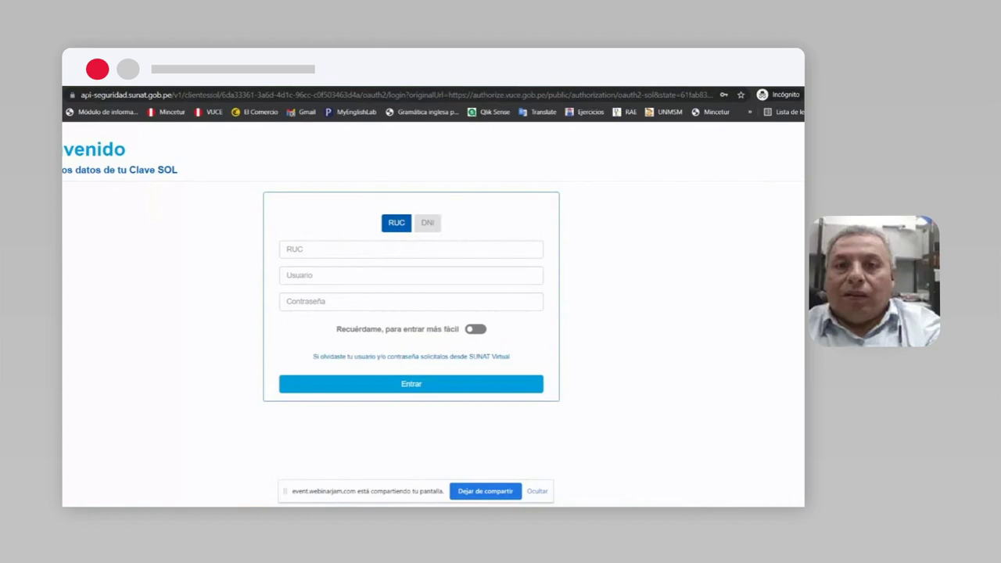
{"action": "left_click_drag", "start_coordinate": [167, 95], "coordinate": [71, 97]}
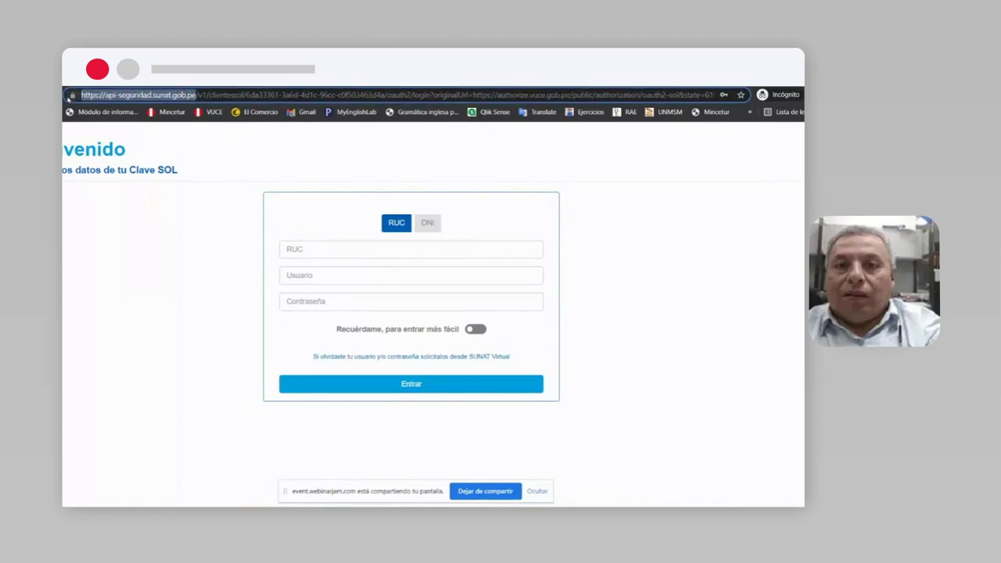
{"action": "left_click", "coordinate": [306, 249]}
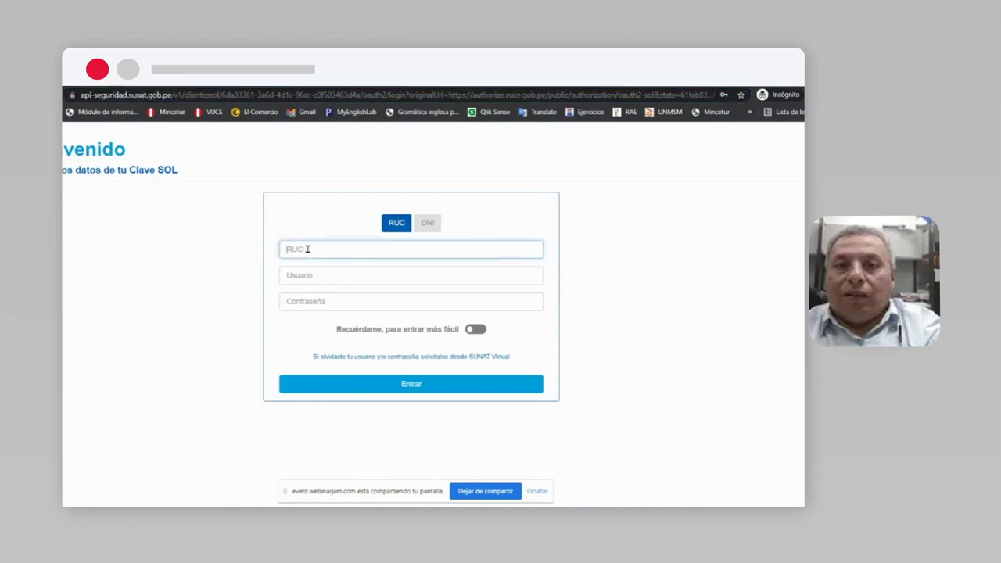
{"action": "key", "text": "Tab"}
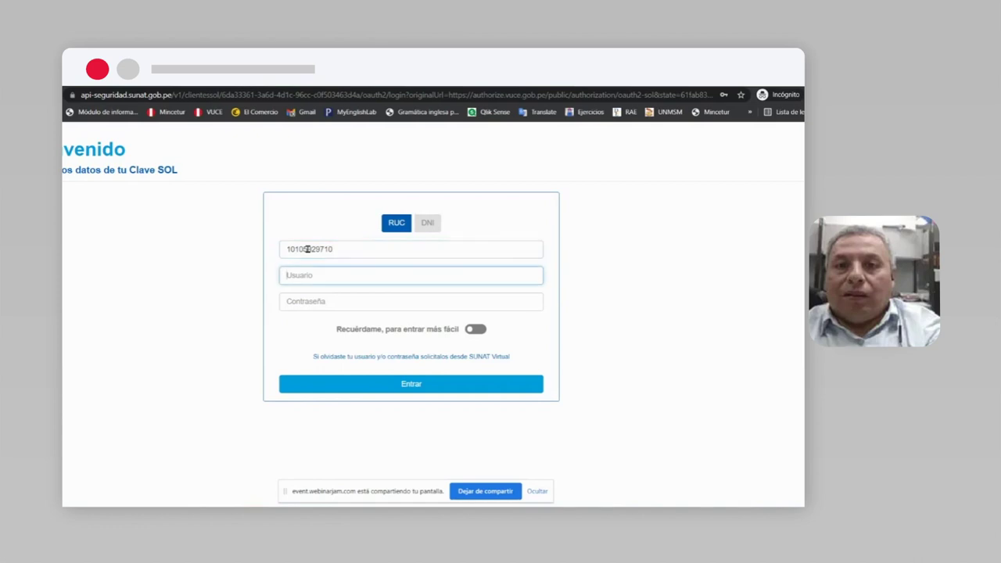
{"action": "left_click", "coordinate": [313, 275]}
{"action": "left_click", "coordinate": [315, 292]}
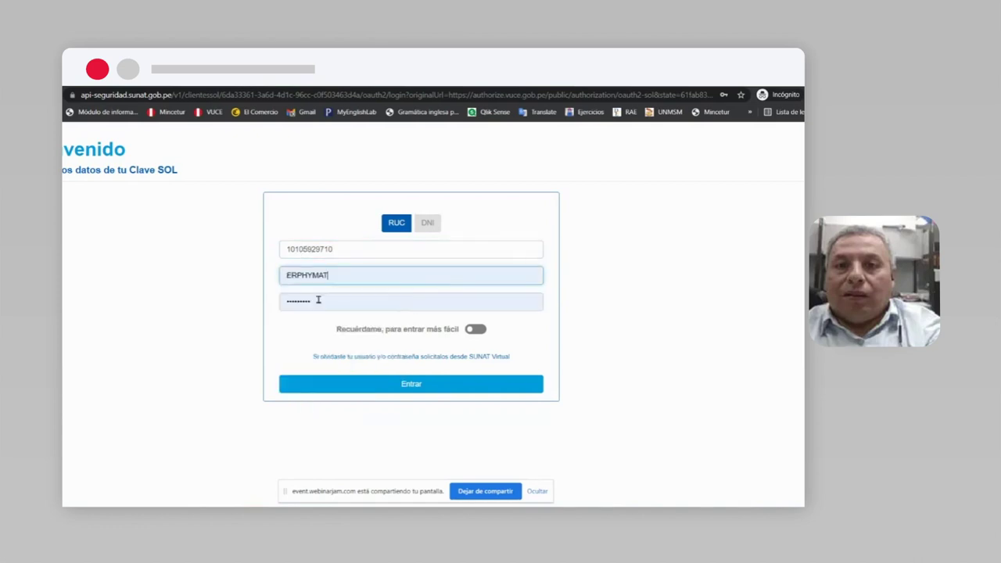
{"action": "key", "text": "Return"}
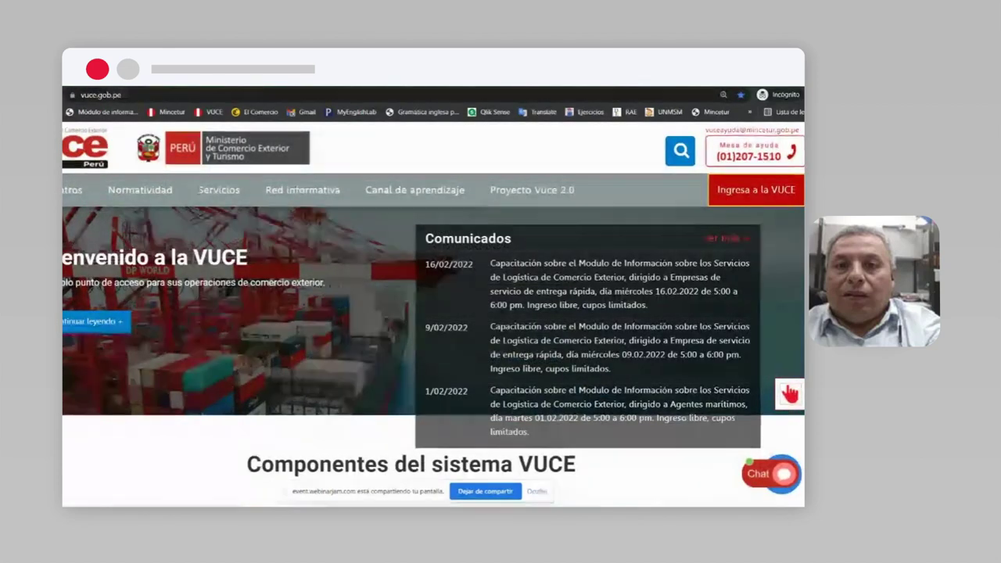
{"action": "key", "text": "alt+Tab"}
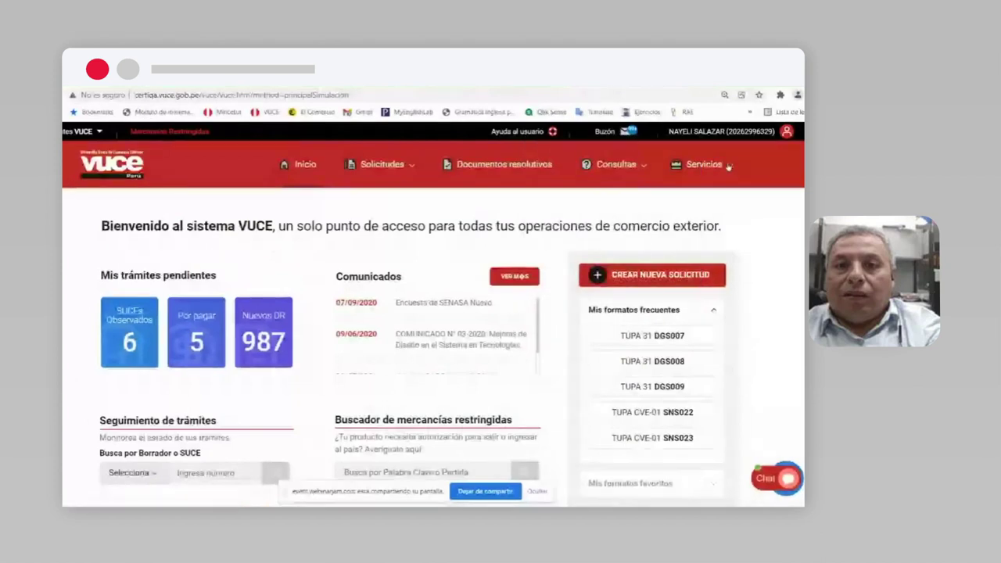
Step: Close the Servicios list and open the Solicitudes menu on the welcome page
{"action": "mouse_move", "coordinate": [729, 169]}
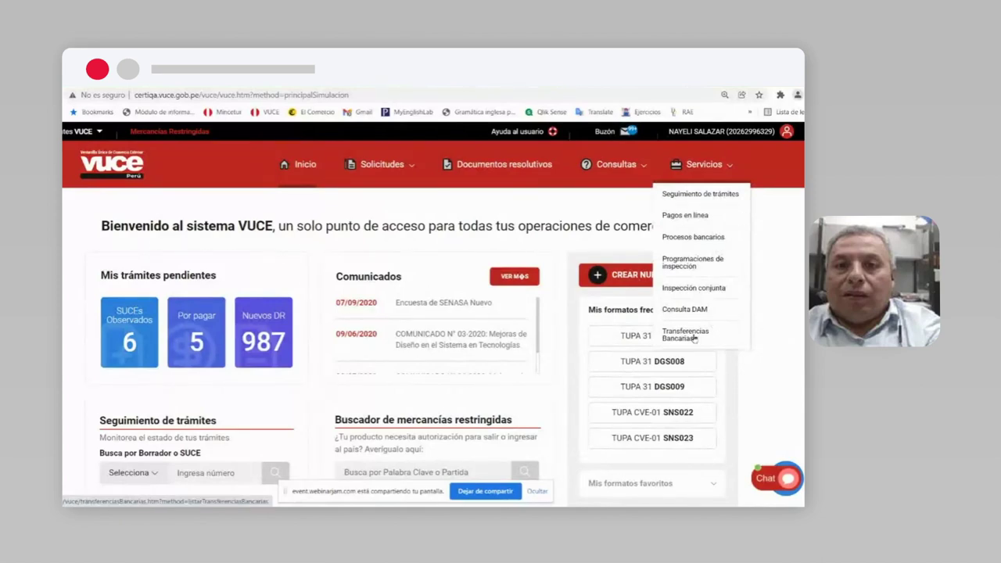
{"action": "left_click", "coordinate": [688, 335]}
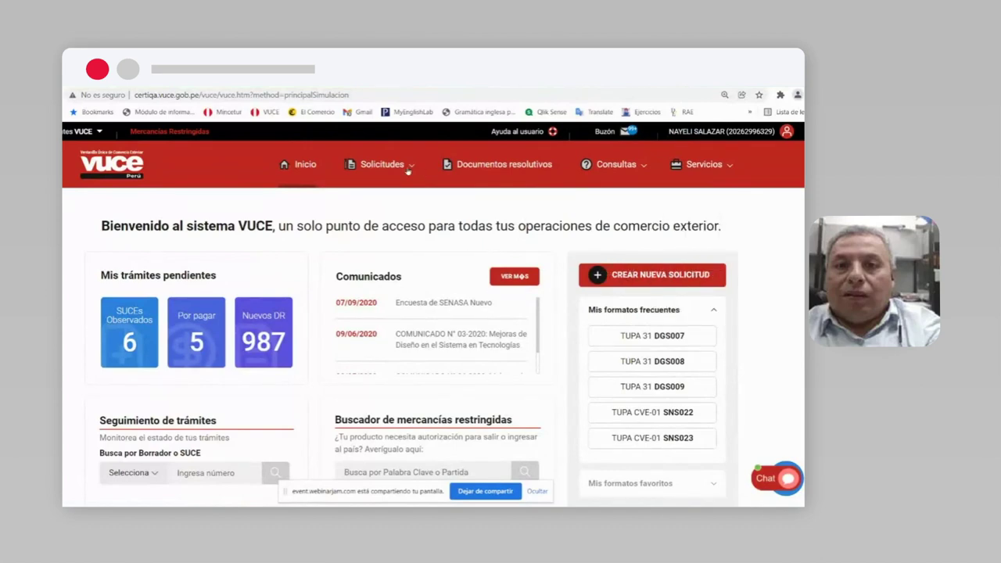
{"action": "left_click", "coordinate": [411, 167]}
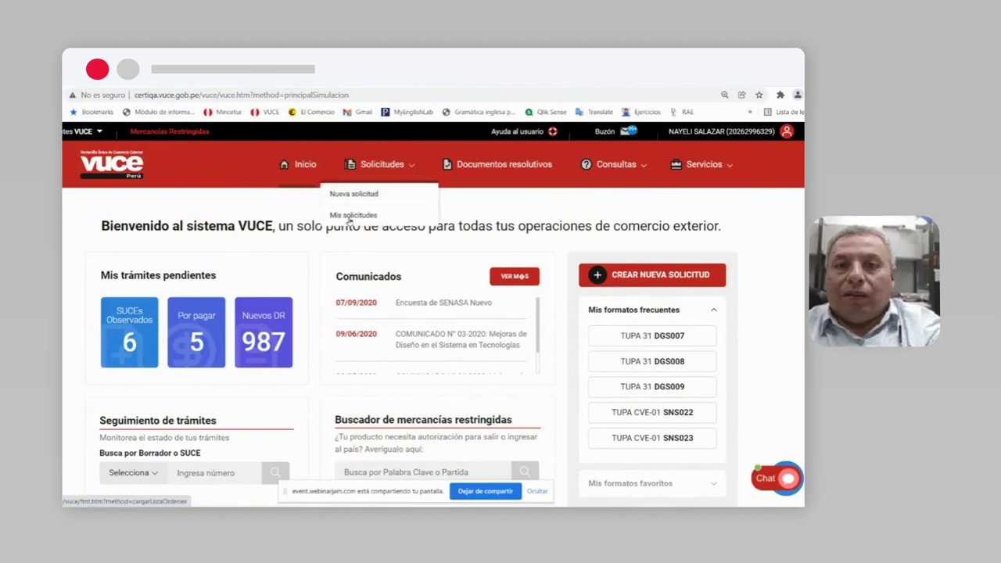
Step: Open Nueva solicitud and browse the entity cards such as DIGEMID, MTC and SERFOR
{"action": "left_click", "coordinate": [354, 195]}
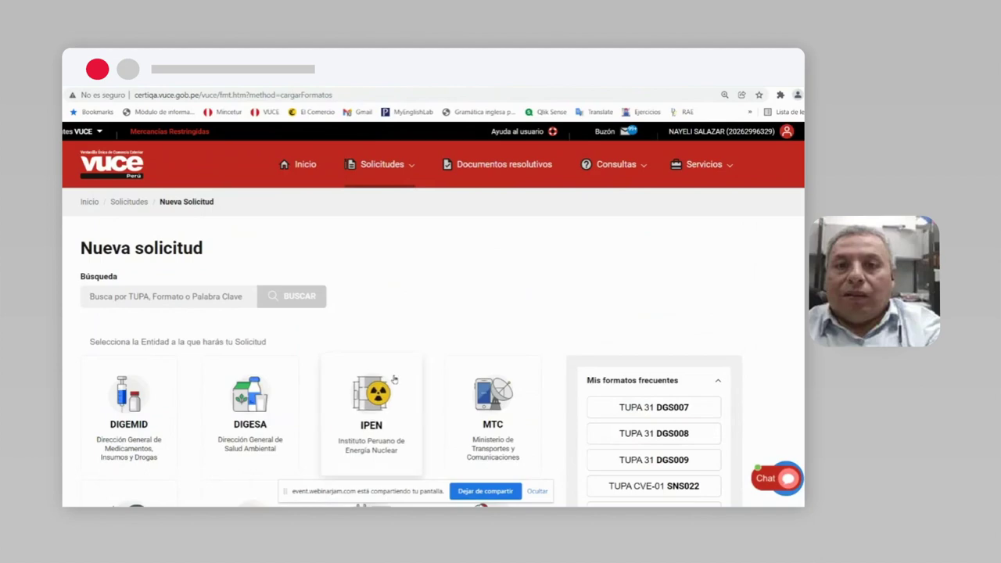
{"action": "scroll", "coordinate": [479, 375], "scroll_direction": "down", "scroll_amount": 1}
{"action": "scroll", "coordinate": [479, 376], "scroll_direction": "down", "scroll_amount": 1}
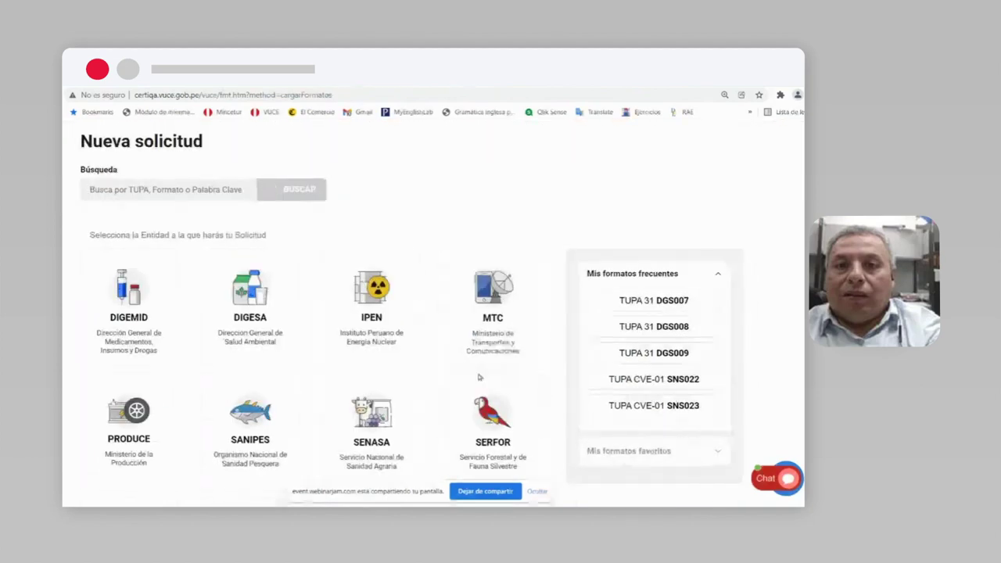
{"action": "scroll", "coordinate": [479, 375], "scroll_direction": "up", "scroll_amount": 1}
{"action": "scroll", "coordinate": [479, 379], "scroll_direction": "down", "scroll_amount": 5}
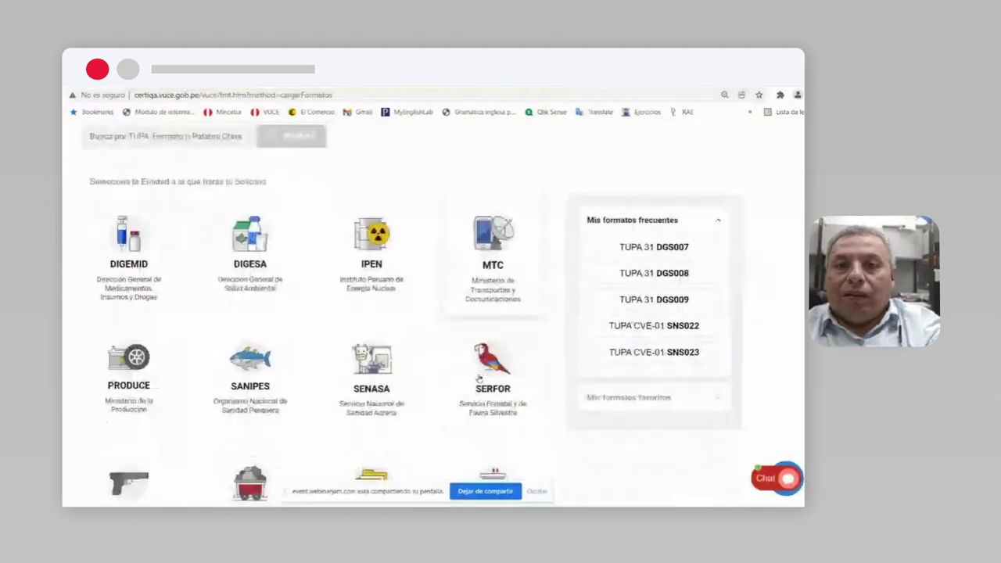
{"action": "scroll", "coordinate": [478, 379], "scroll_direction": "up", "scroll_amount": 5}
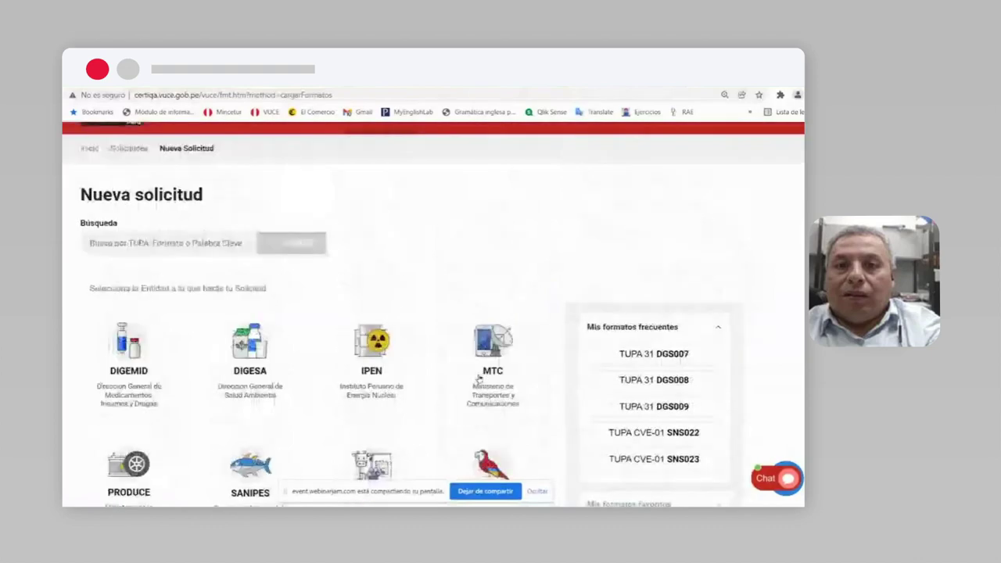
{"action": "scroll", "coordinate": [479, 380], "scroll_direction": "down", "scroll_amount": 6}
{"action": "scroll", "coordinate": [480, 383], "scroll_direction": "up", "scroll_amount": 2}
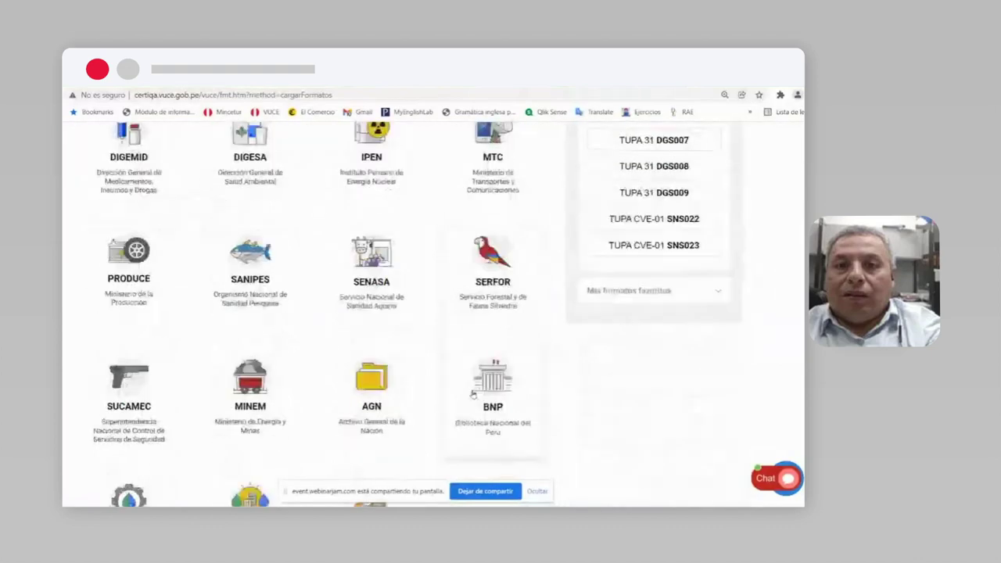
{"action": "scroll", "coordinate": [477, 387], "scroll_direction": "down", "scroll_amount": 3}
{"action": "scroll", "coordinate": [474, 393], "scroll_direction": "up", "scroll_amount": 1}
{"action": "scroll", "coordinate": [473, 396], "scroll_direction": "up", "scroll_amount": 4}
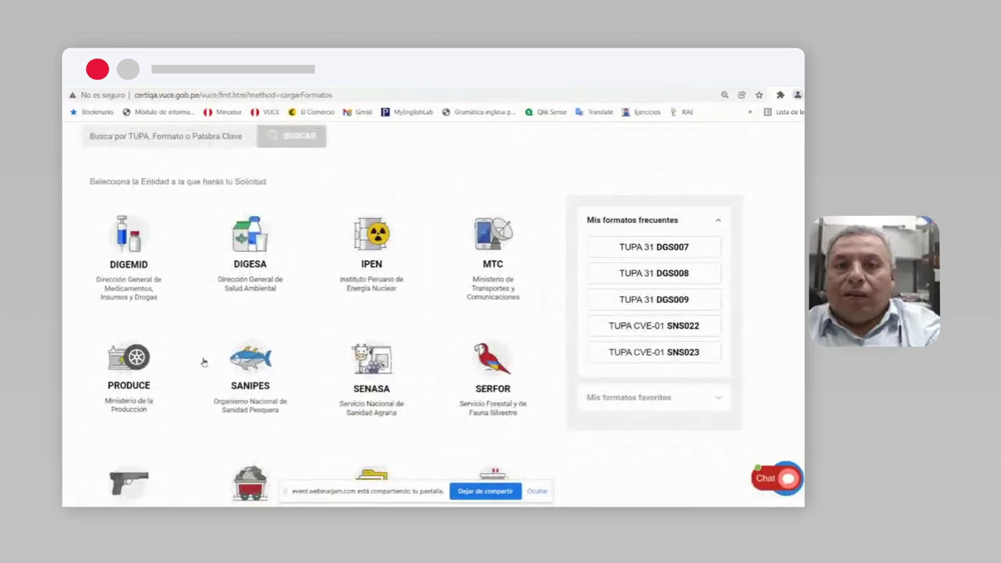
{"action": "scroll", "coordinate": [469, 407], "scroll_direction": "down", "scroll_amount": 2}
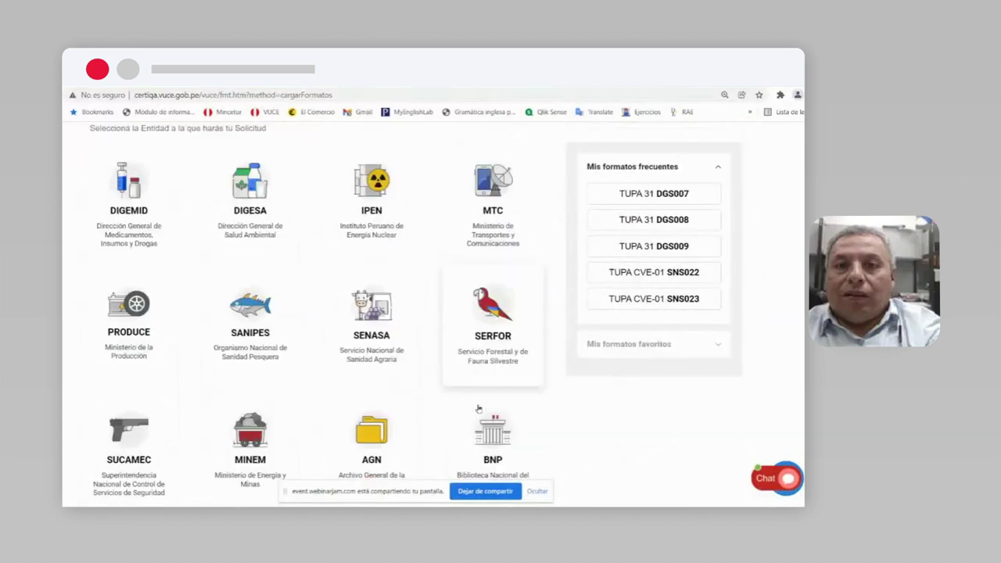
{"action": "scroll", "coordinate": [479, 409], "scroll_direction": "up", "scroll_amount": 4}
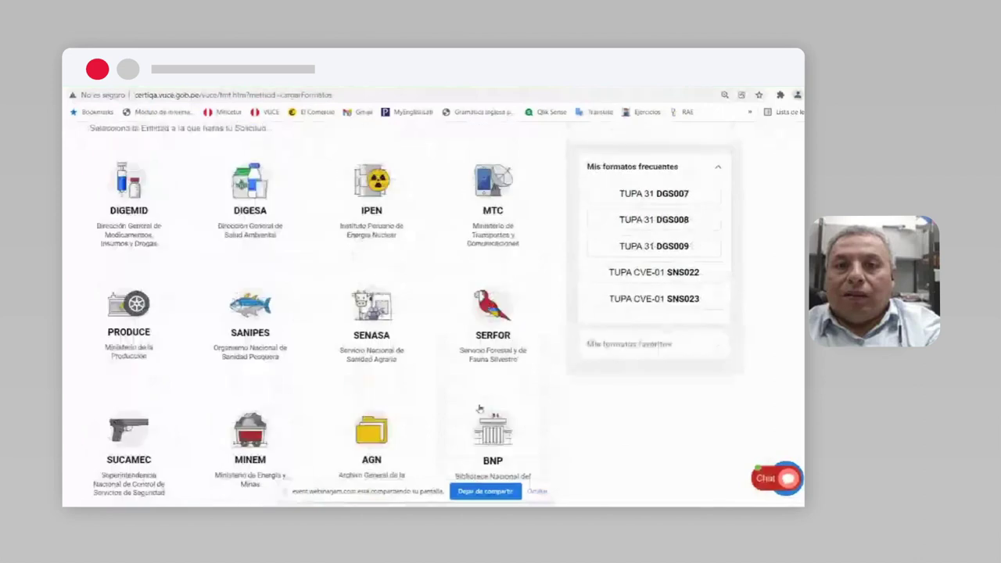
{"action": "scroll", "coordinate": [483, 409], "scroll_direction": "down", "scroll_amount": 1}
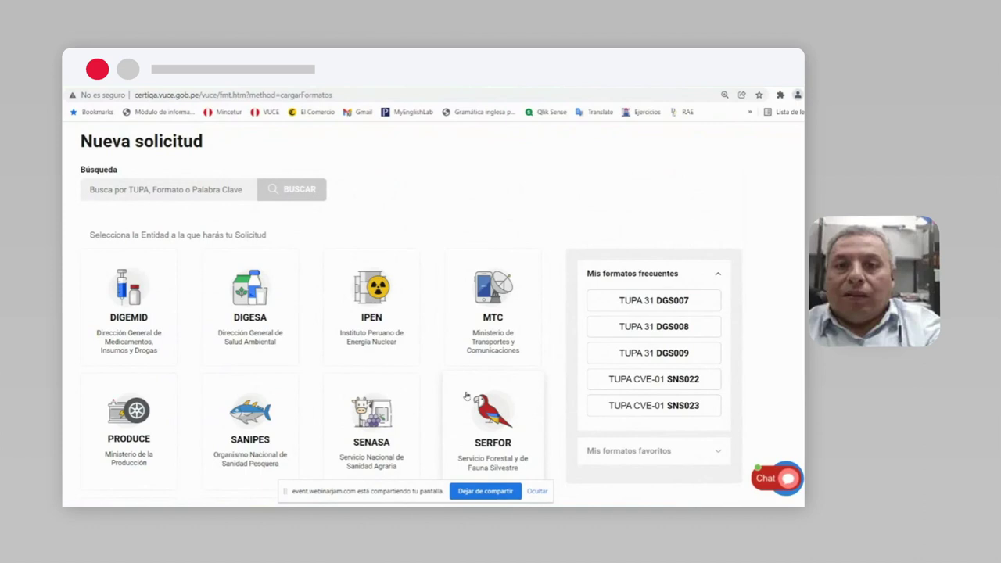
{"action": "left_click", "coordinate": [495, 345]}
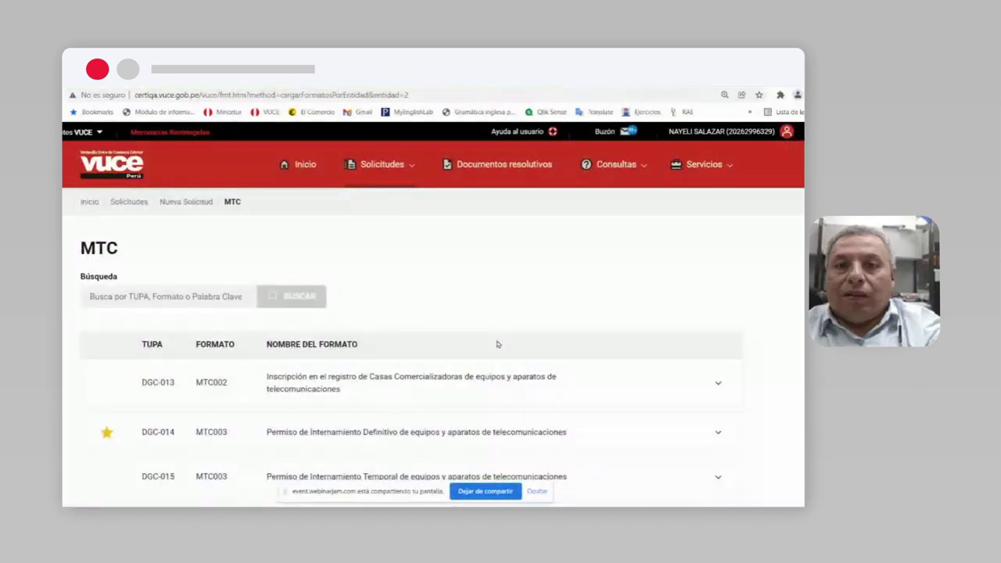
{"action": "scroll", "coordinate": [555, 320], "scroll_direction": "down", "scroll_amount": 5}
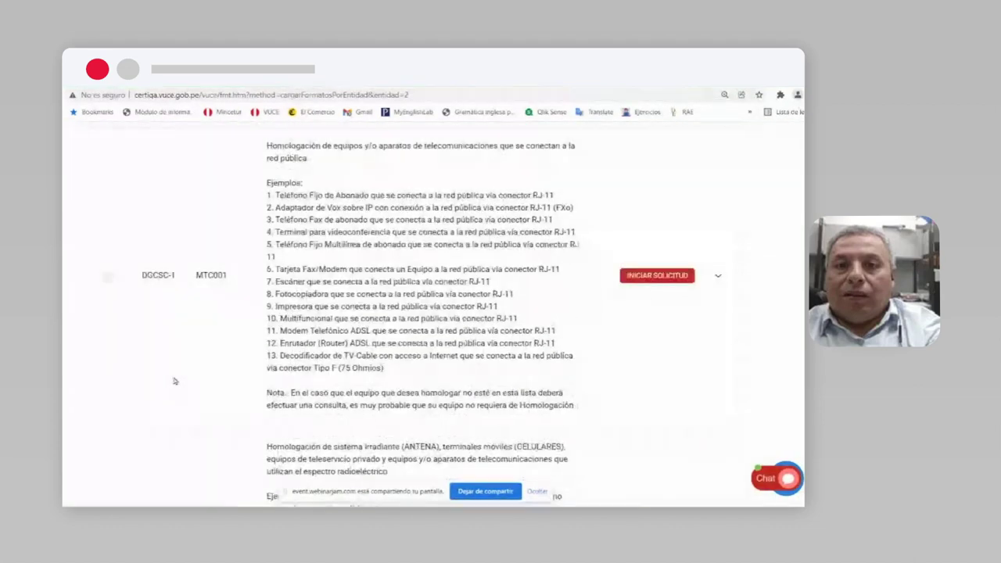
{"action": "scroll", "coordinate": [165, 387], "scroll_direction": "down", "scroll_amount": 3}
{"action": "scroll", "coordinate": [180, 389], "scroll_direction": "down", "scroll_amount": 7}
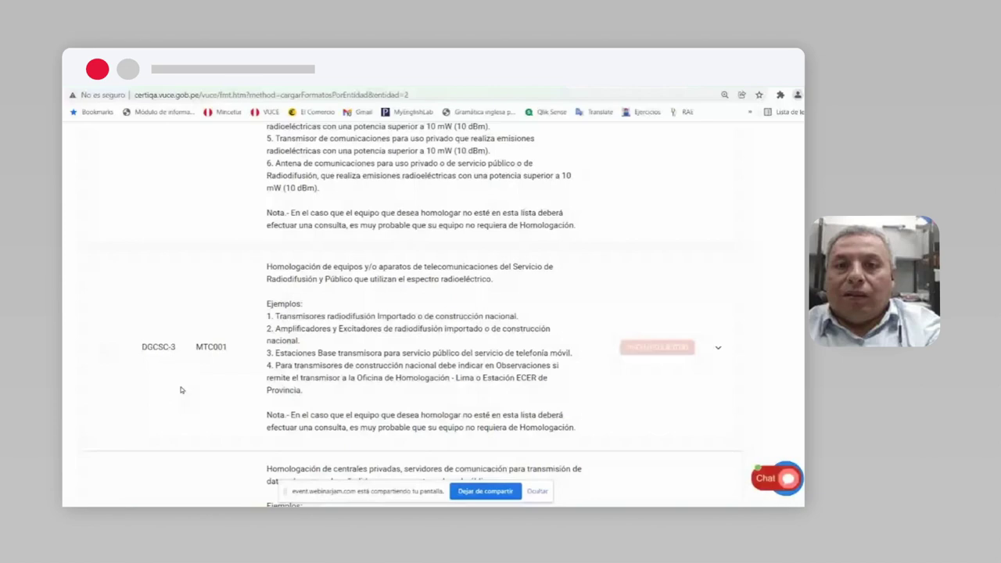
{"action": "scroll", "coordinate": [207, 367], "scroll_direction": "up", "scroll_amount": 2}
{"action": "scroll", "coordinate": [207, 367], "scroll_direction": "up", "scroll_amount": 10}
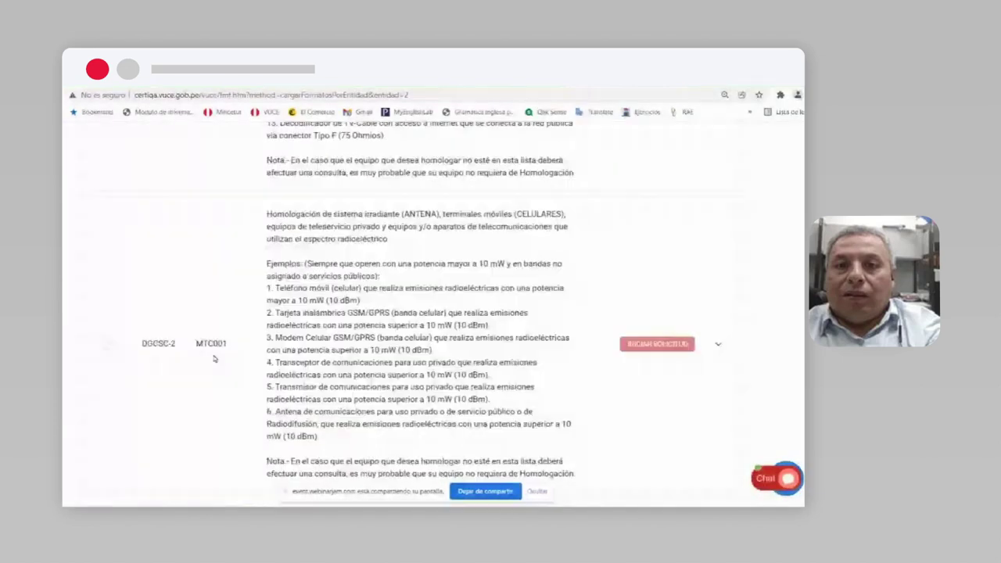
{"action": "scroll", "coordinate": [219, 349], "scroll_direction": "up", "scroll_amount": 4}
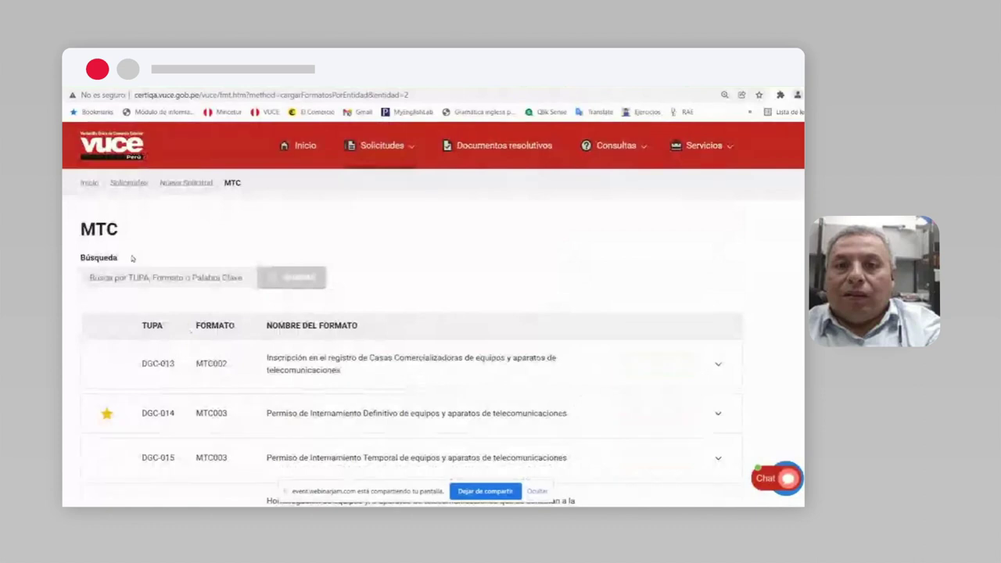
{"action": "scroll", "coordinate": [242, 282], "scroll_direction": "down", "scroll_amount": 3}
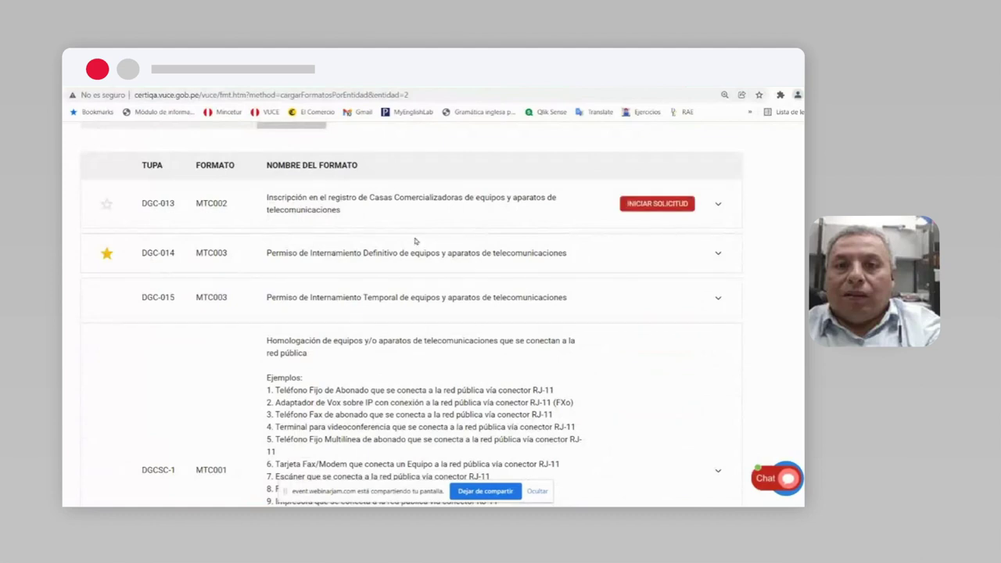
{"action": "key", "text": "ctrl+plus"}
{"action": "key", "text": "ctrl+plus"}
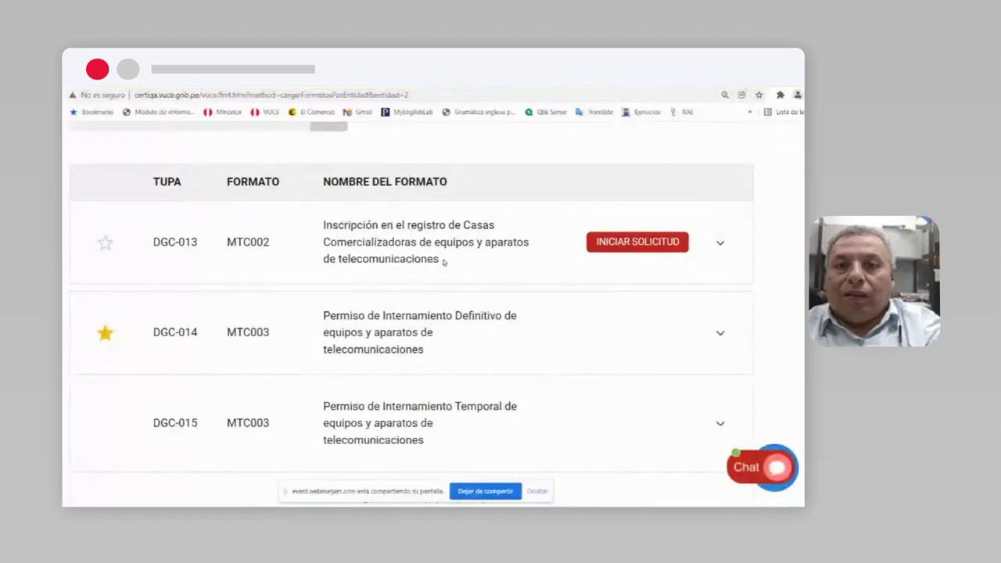
{"action": "left_click_drag", "start_coordinate": [199, 246], "coordinate": [153, 242]}
{"action": "left_click_drag", "start_coordinate": [271, 246], "coordinate": [226, 245]}
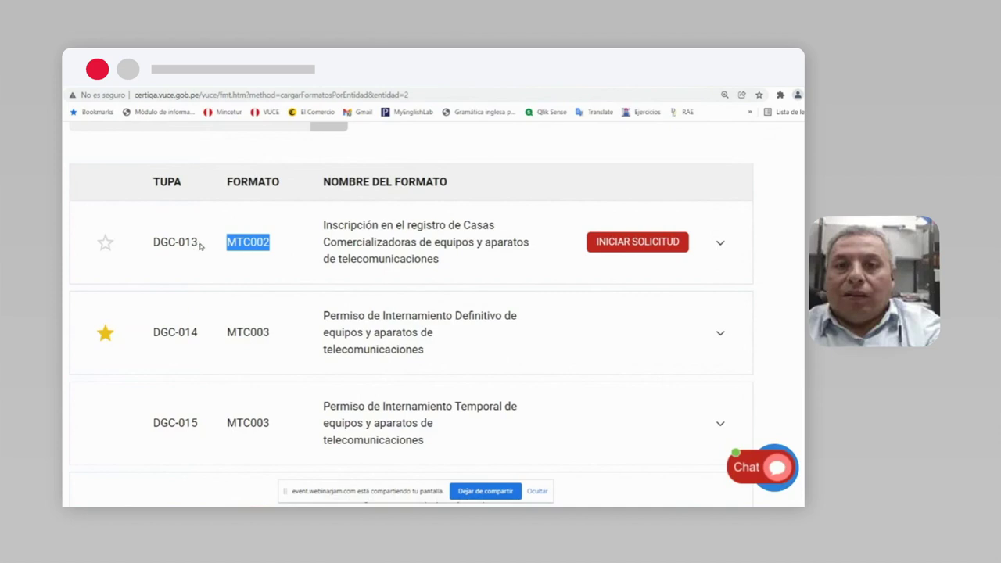
{"action": "left_click", "coordinate": [278, 244]}
{"action": "left_click_drag", "start_coordinate": [277, 244], "coordinate": [226, 242]}
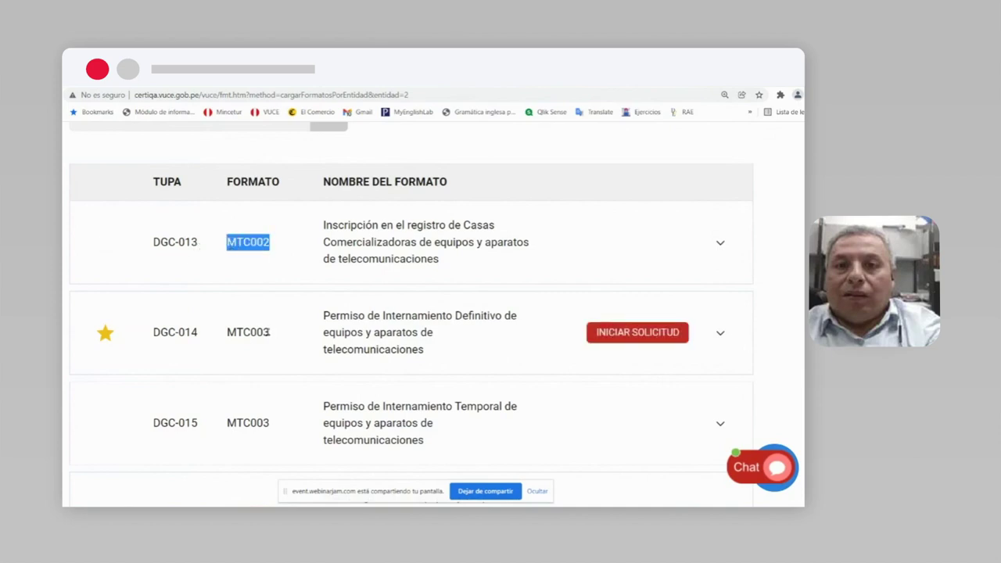
{"action": "left_click_drag", "start_coordinate": [270, 332], "coordinate": [227, 334]}
{"action": "left_click_drag", "start_coordinate": [198, 243], "coordinate": [186, 242]}
{"action": "left_click_drag", "start_coordinate": [199, 334], "coordinate": [187, 334]}
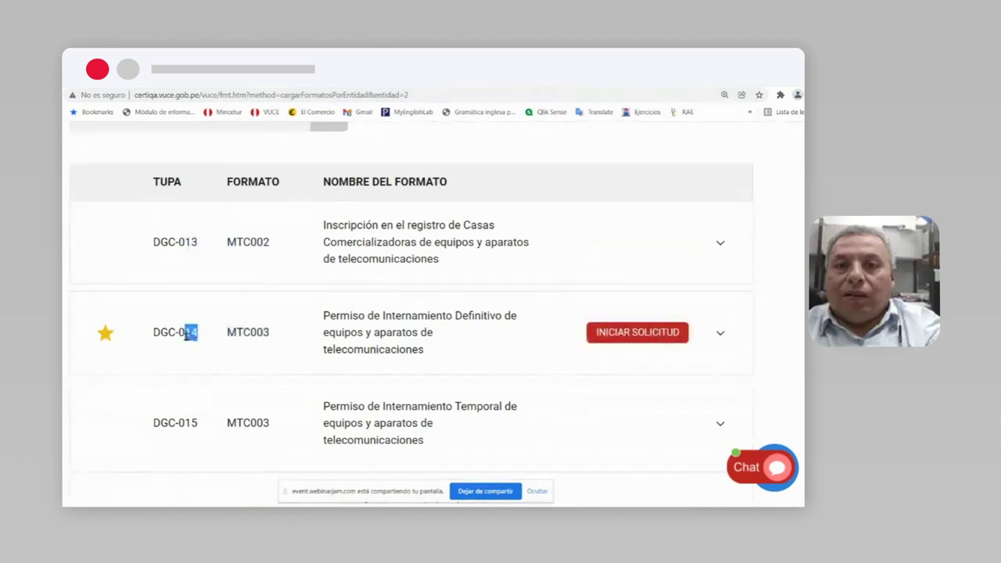
{"action": "scroll", "coordinate": [390, 363], "scroll_direction": "down", "scroll_amount": 1}
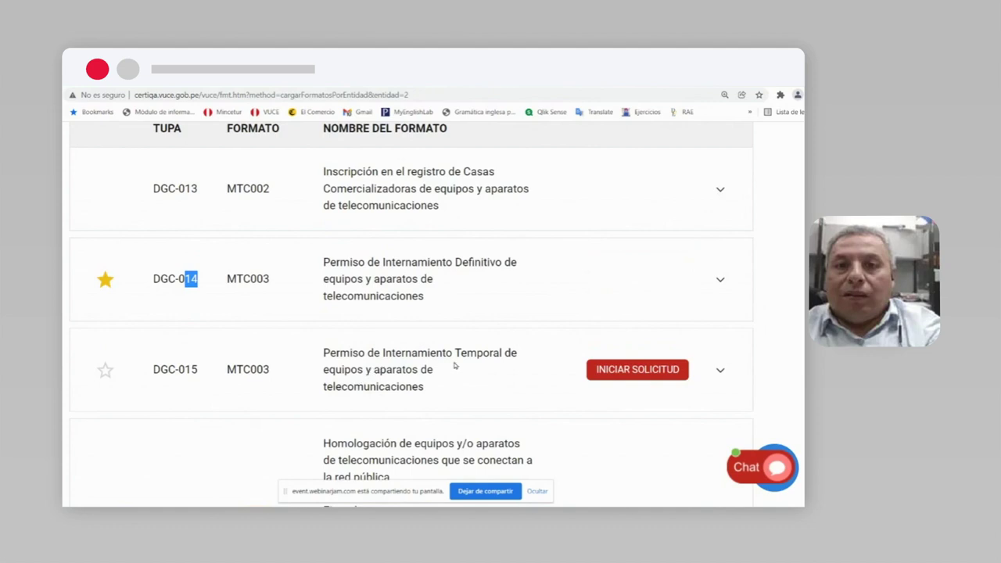
{"action": "left_click_drag", "start_coordinate": [431, 300], "coordinate": [323, 272]}
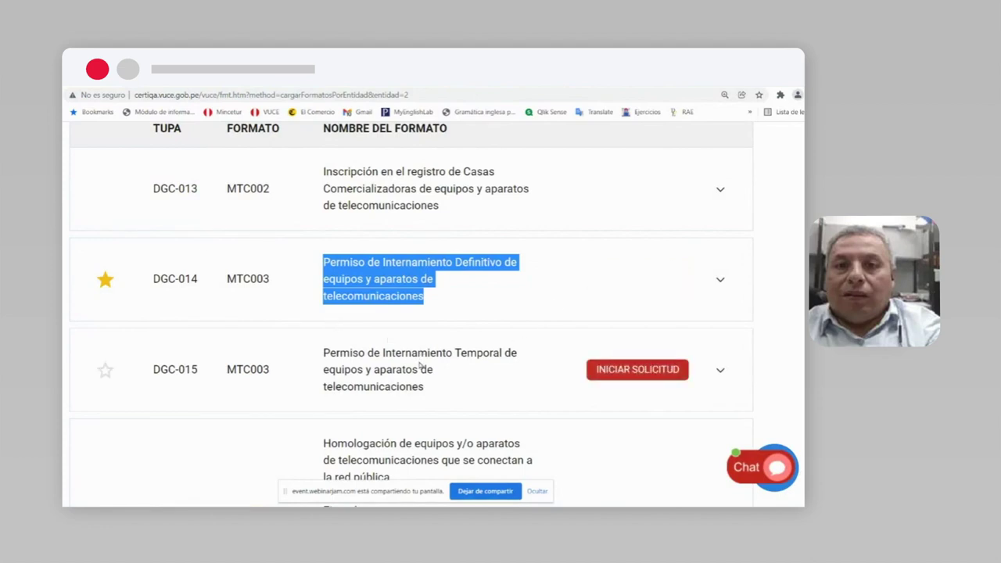
{"action": "scroll", "coordinate": [419, 365], "scroll_direction": "down", "scroll_amount": 1}
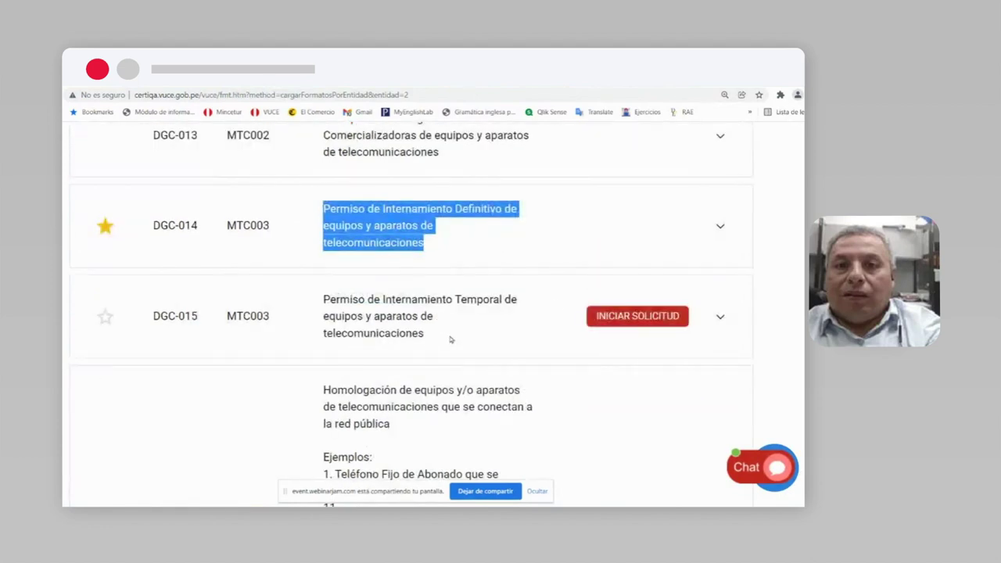
{"action": "scroll", "coordinate": [451, 340], "scroll_direction": "down", "scroll_amount": 9}
{"action": "scroll", "coordinate": [451, 346], "scroll_direction": "down", "scroll_amount": 19}
{"action": "scroll", "coordinate": [454, 345], "scroll_direction": "up", "scroll_amount": 20}
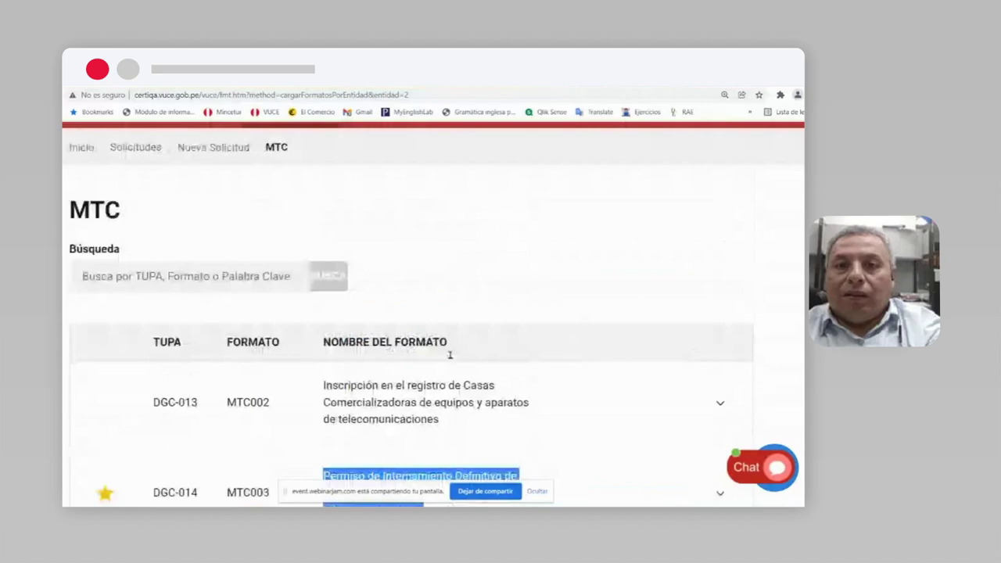
{"action": "scroll", "coordinate": [451, 355], "scroll_direction": "down", "scroll_amount": 12}
{"action": "scroll", "coordinate": [462, 354], "scroll_direction": "down", "scroll_amount": 15}
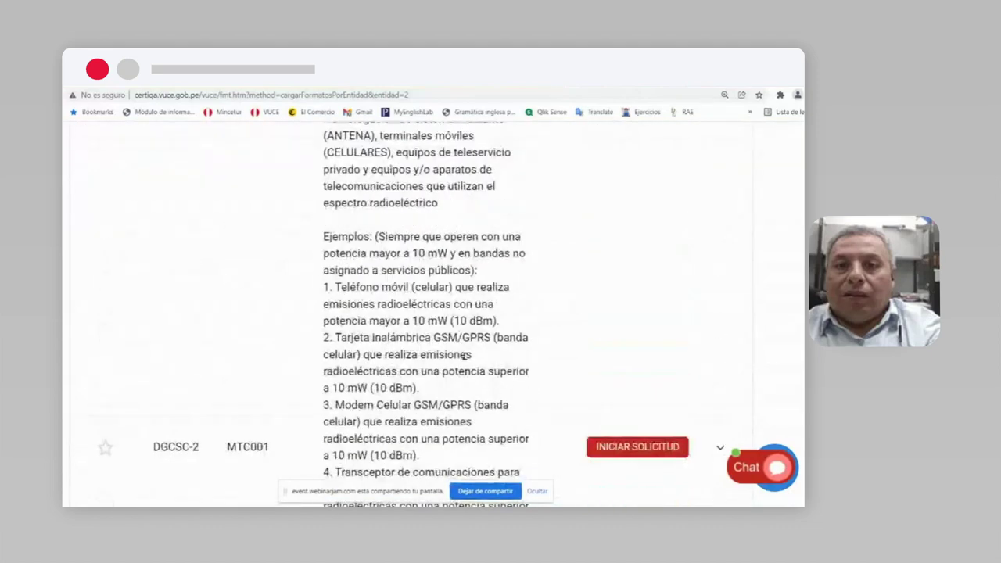
{"action": "scroll", "coordinate": [464, 356], "scroll_direction": "down", "scroll_amount": 12}
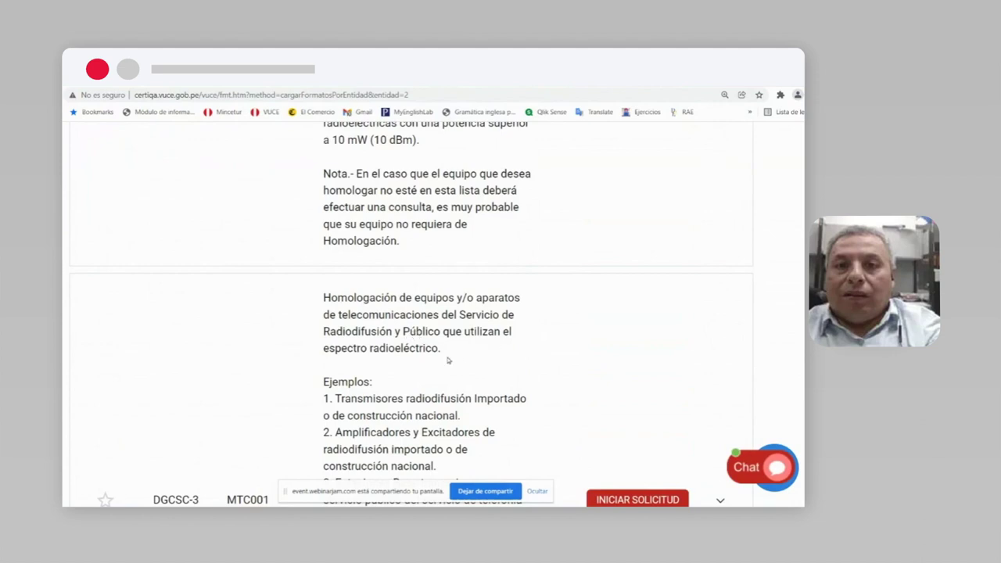
{"action": "left_click_drag", "start_coordinate": [441, 349], "coordinate": [323, 349]}
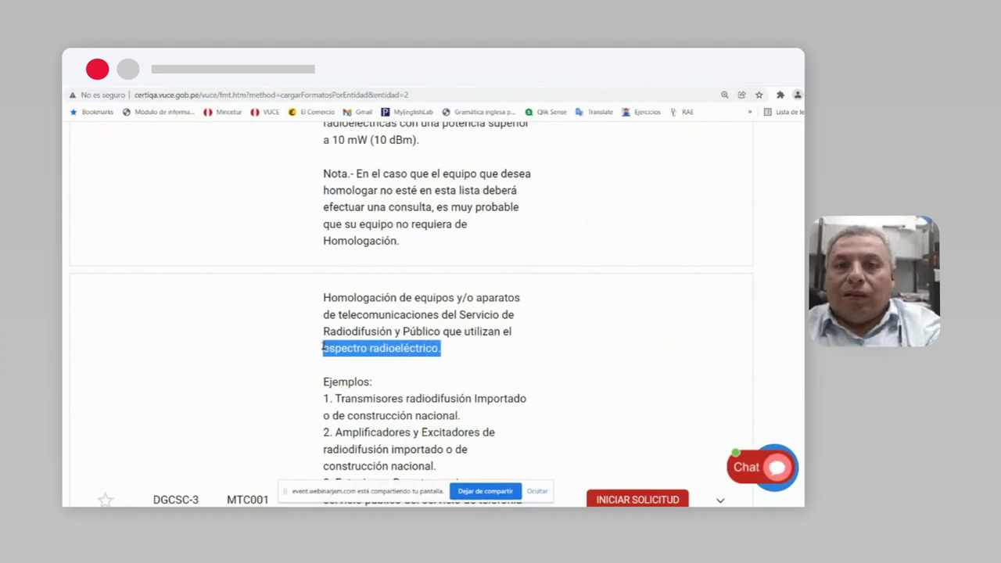
{"action": "scroll", "coordinate": [458, 356], "scroll_direction": "up", "scroll_amount": 10}
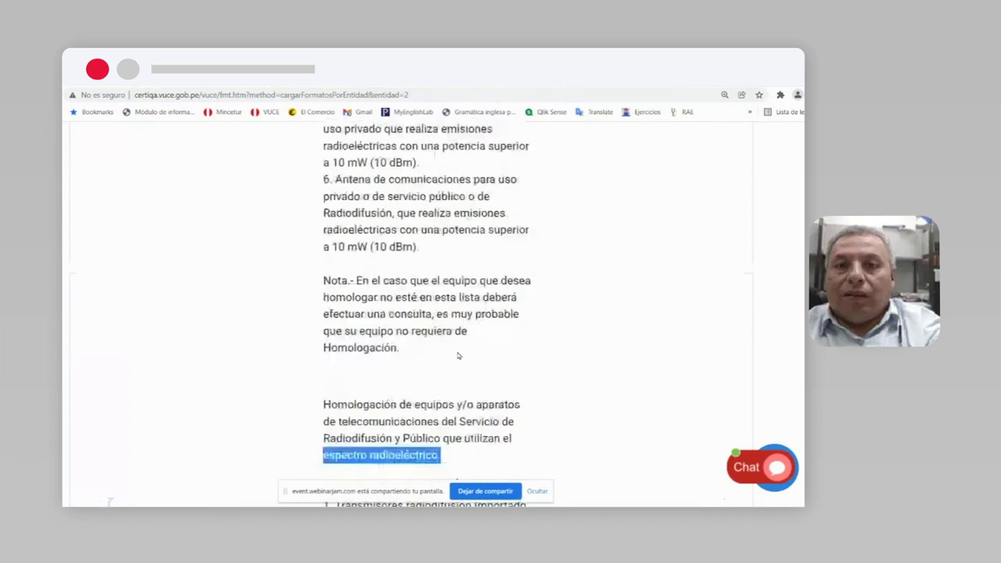
{"action": "scroll", "coordinate": [456, 362], "scroll_direction": "up", "scroll_amount": 7}
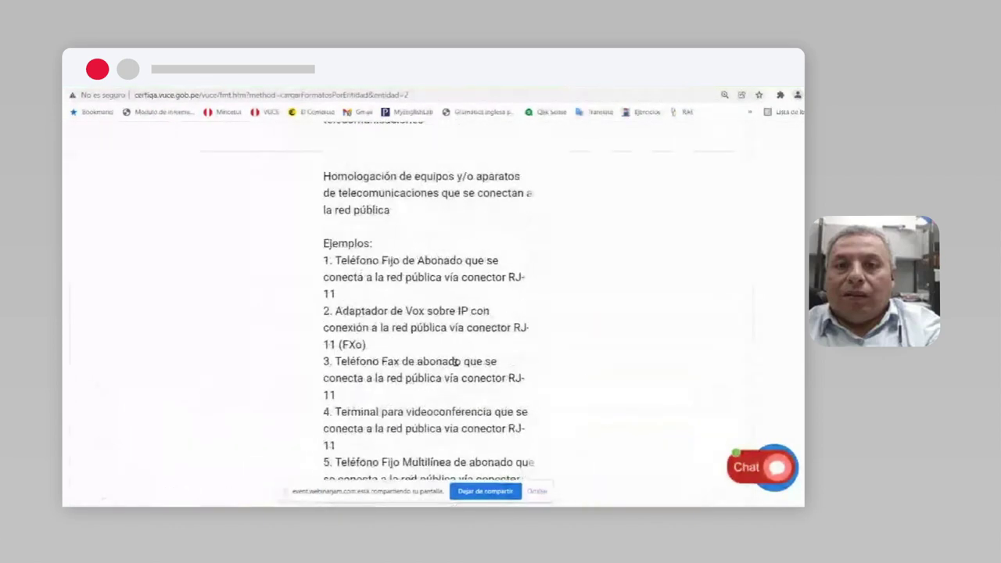
{"action": "scroll", "coordinate": [457, 362], "scroll_direction": "up", "scroll_amount": 2}
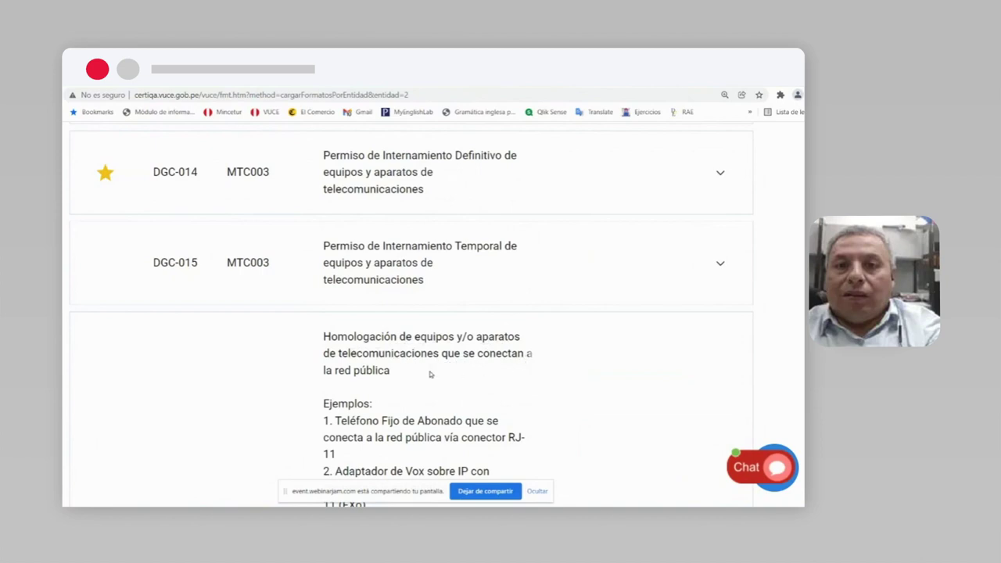
{"action": "left_click_drag", "start_coordinate": [391, 373], "coordinate": [335, 370]}
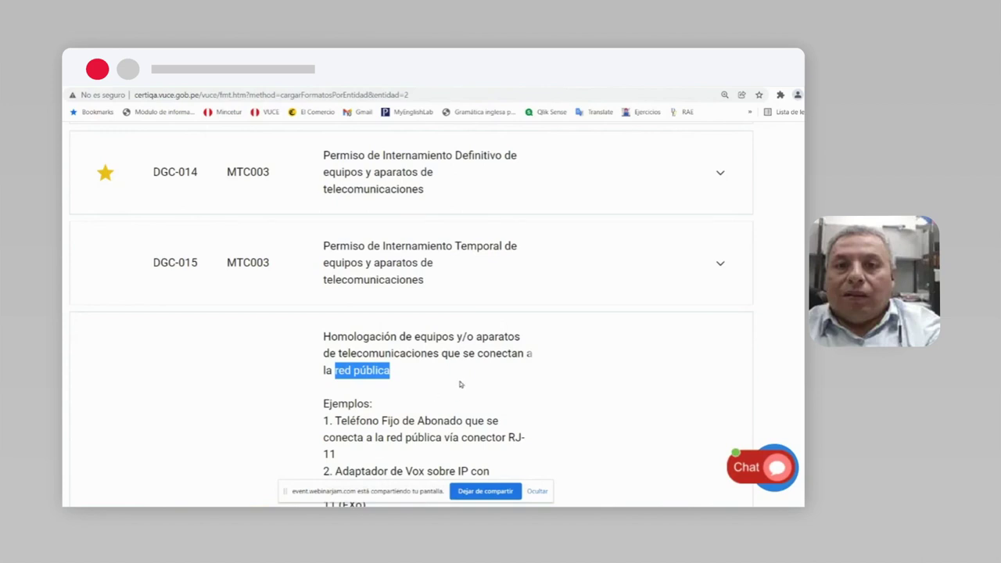
{"action": "scroll", "coordinate": [446, 383], "scroll_direction": "down", "scroll_amount": 1}
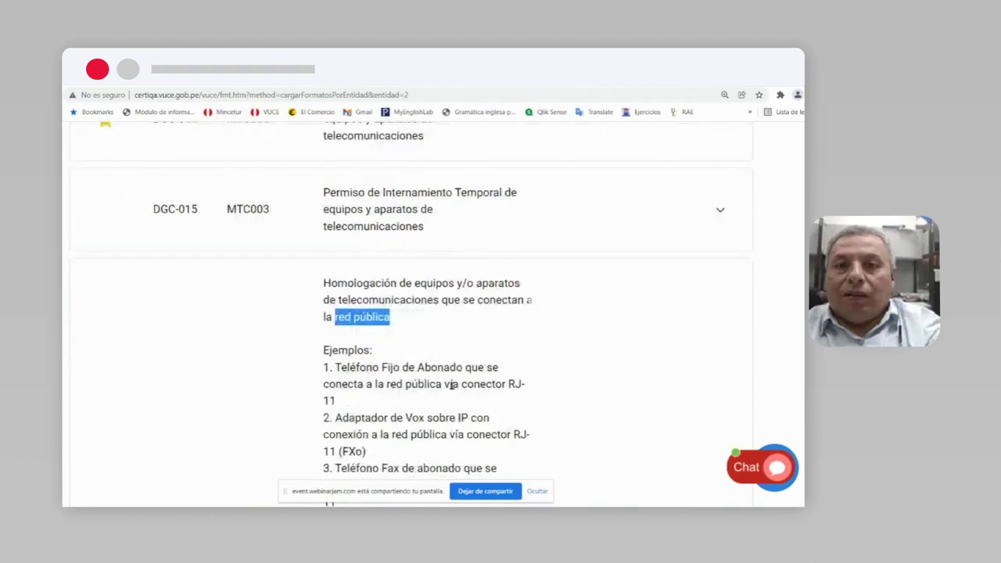
{"action": "scroll", "coordinate": [457, 391], "scroll_direction": "down", "scroll_amount": 3}
{"action": "scroll", "coordinate": [459, 395], "scroll_direction": "up", "scroll_amount": 6}
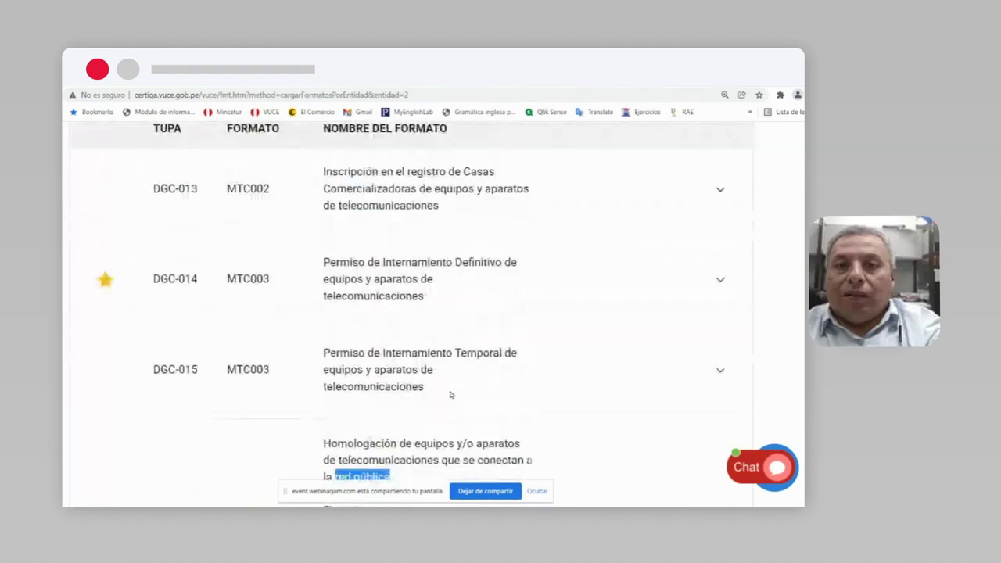
{"action": "mouse_move", "coordinate": [368, 279]}
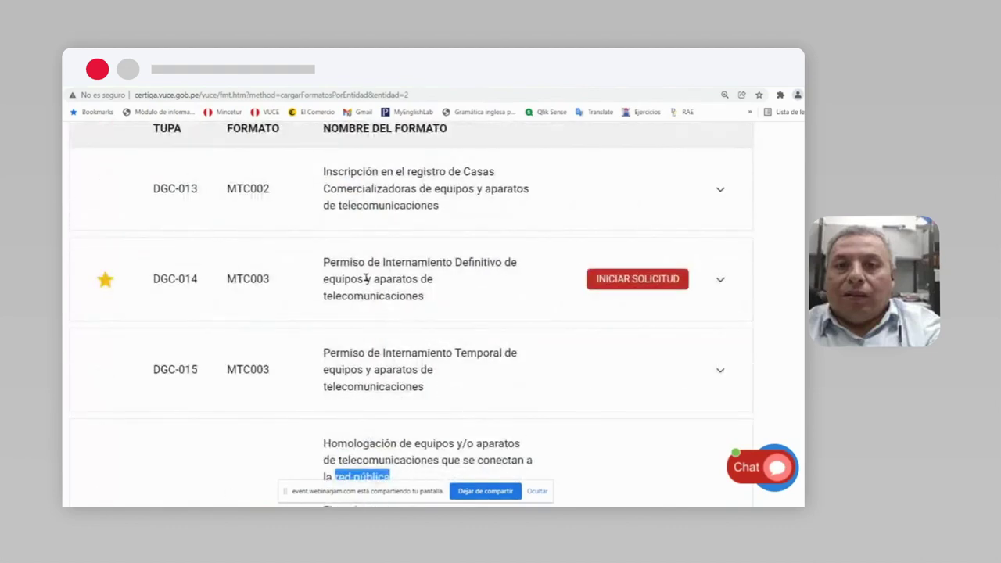
{"action": "scroll", "coordinate": [361, 350], "scroll_direction": "up", "scroll_amount": 1}
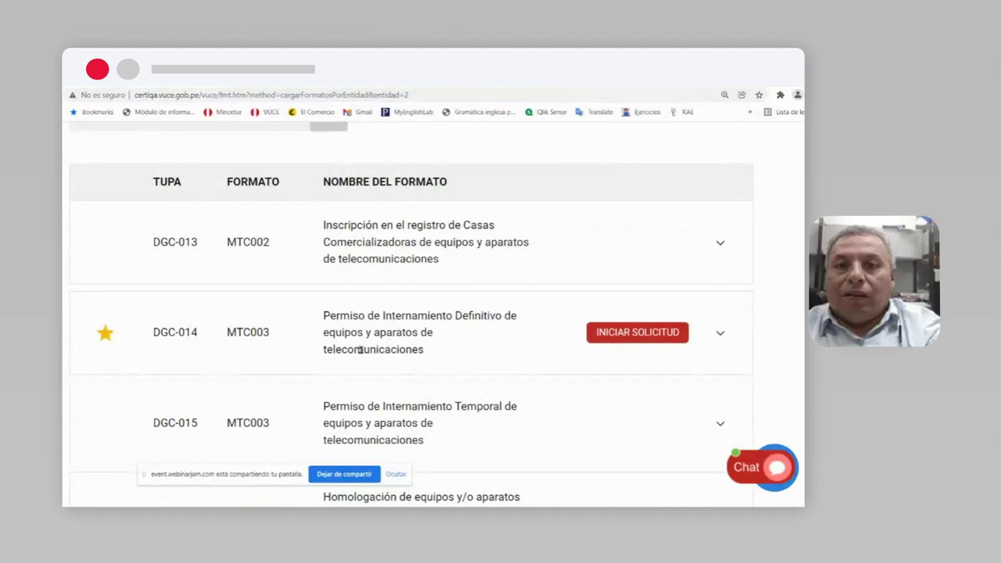
Step: Start the DGC-014 request, zoom the page out and collapse Datos de la solicitud
{"action": "left_click", "coordinate": [637, 332]}
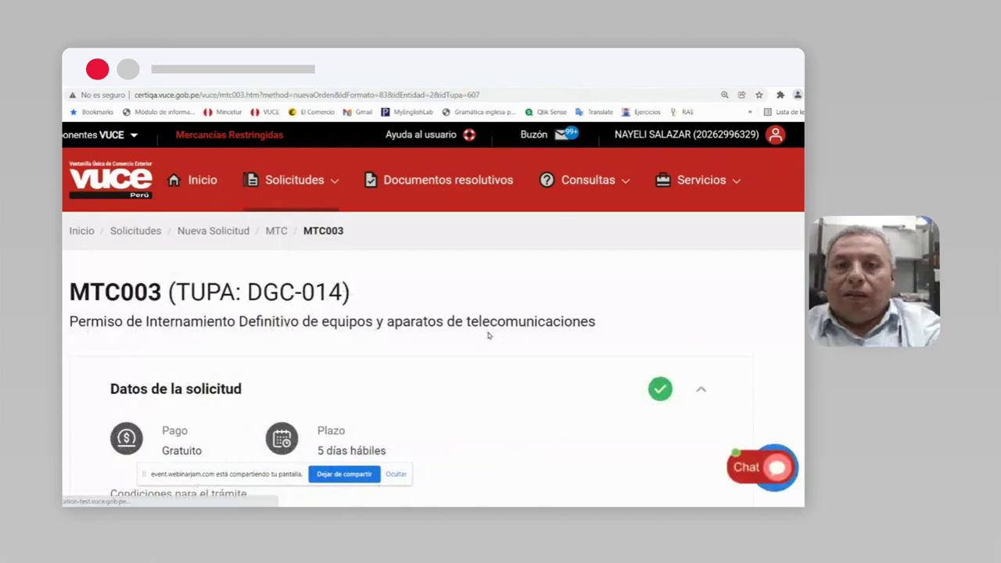
{"action": "key", "text": "ctrl+plus"}
{"action": "key", "text": "ctrl+minus"}
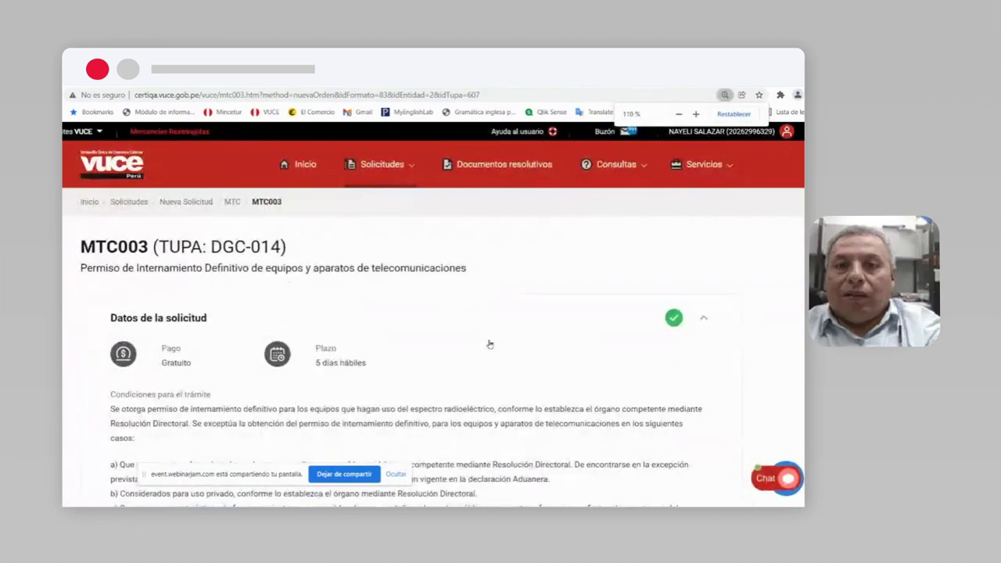
{"action": "scroll", "coordinate": [491, 342], "scroll_direction": "down", "scroll_amount": 1}
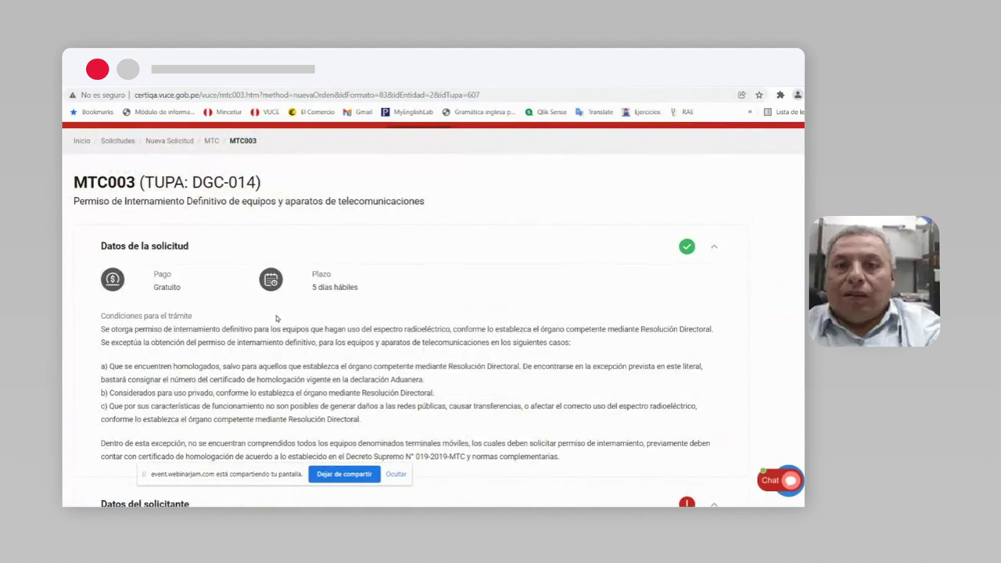
{"action": "scroll", "coordinate": [349, 291], "scroll_direction": "down", "scroll_amount": 2}
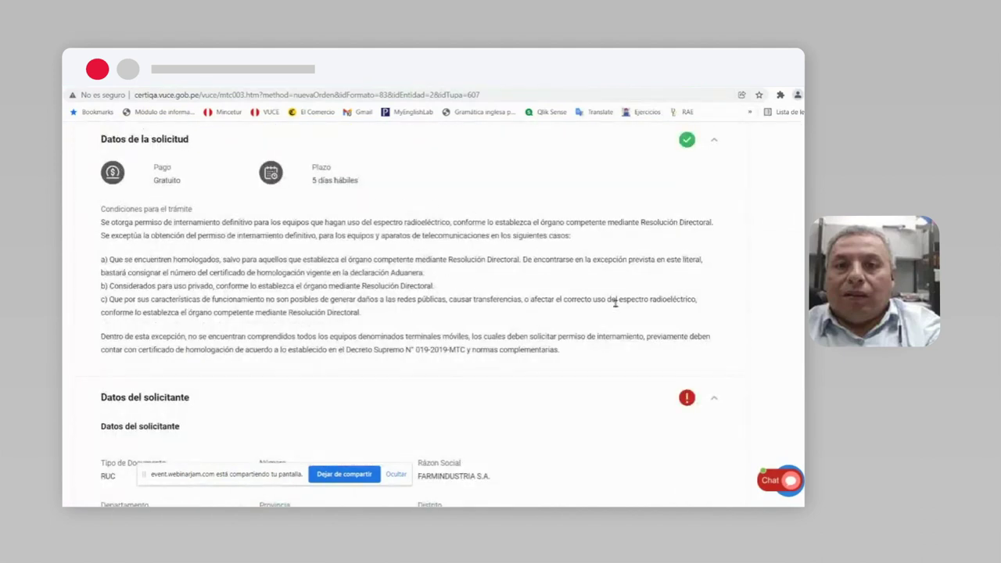
{"action": "scroll", "coordinate": [614, 307], "scroll_direction": "down", "scroll_amount": 1}
{"action": "scroll", "coordinate": [709, 294], "scroll_direction": "up", "scroll_amount": 1}
{"action": "left_click", "coordinate": [714, 140]}
{"action": "scroll", "coordinate": [301, 203], "scroll_direction": "up", "scroll_amount": 2}
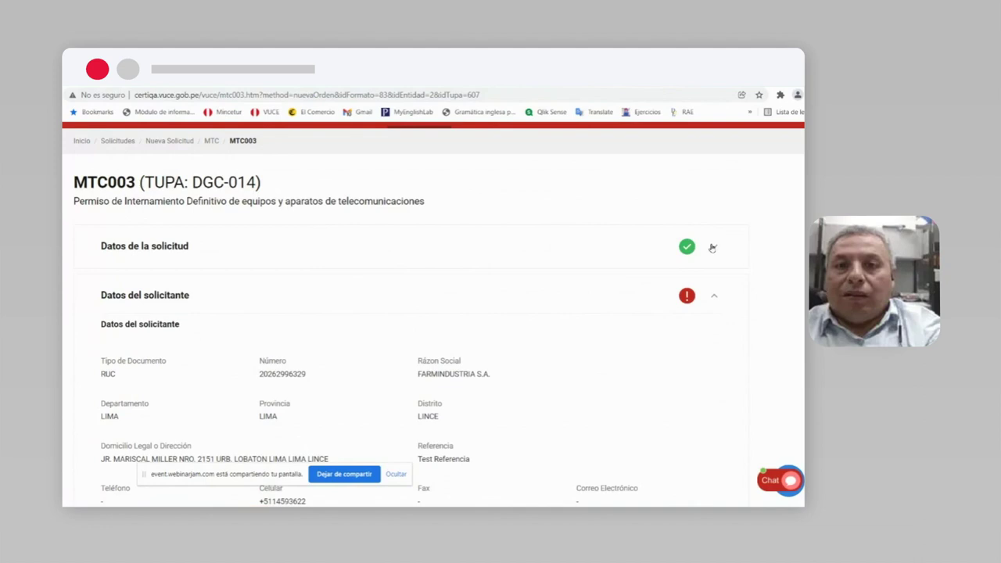
Step: Pick the first listed person as Representante Legal and save the MTC003 draft
{"action": "left_click", "coordinate": [715, 246]}
{"action": "left_click", "coordinate": [714, 248]}
{"action": "double_click", "coordinate": [284, 375]}
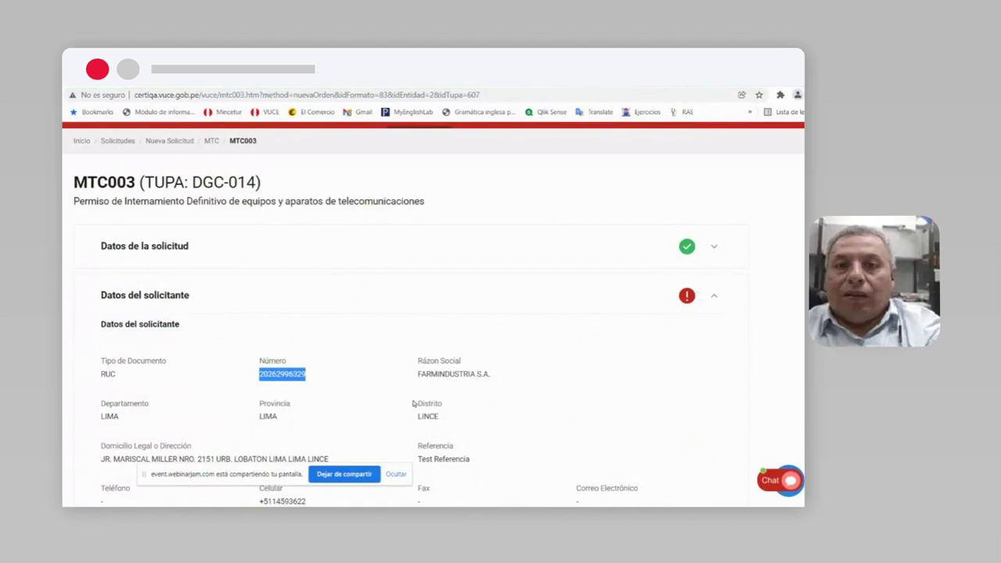
{"action": "scroll", "coordinate": [298, 376], "scroll_direction": "down", "scroll_amount": 3}
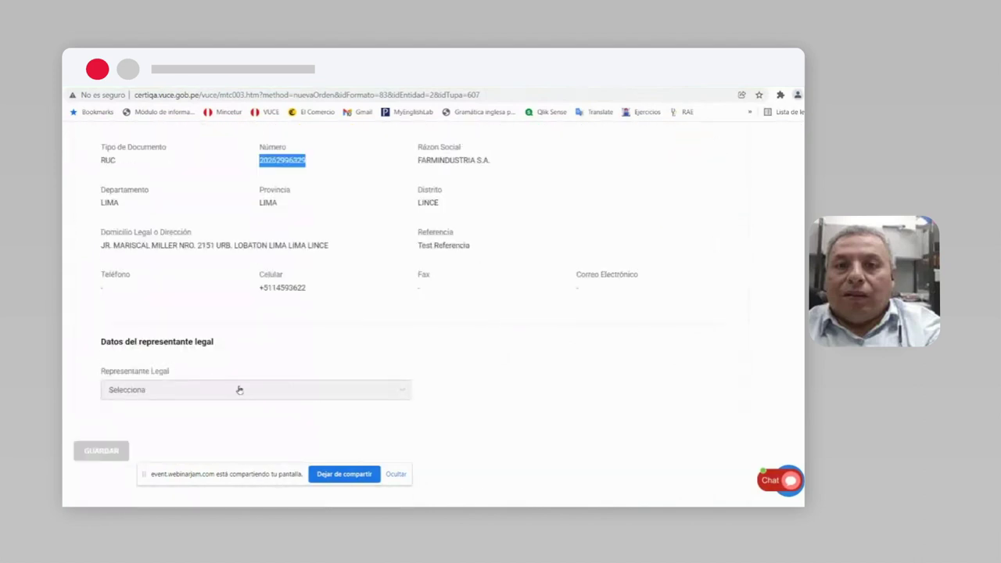
{"action": "left_click", "coordinate": [322, 395]}
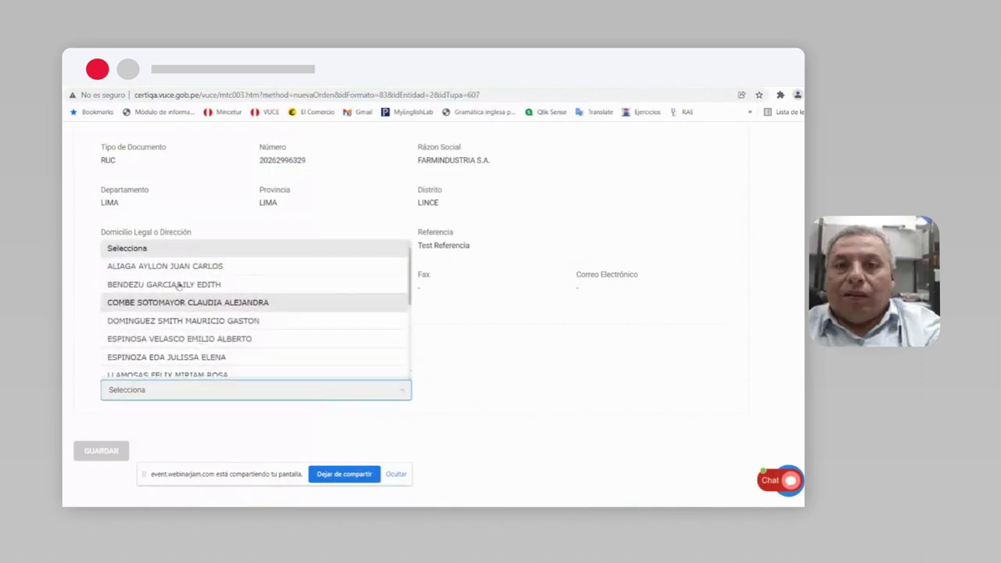
{"action": "left_click", "coordinate": [147, 267]}
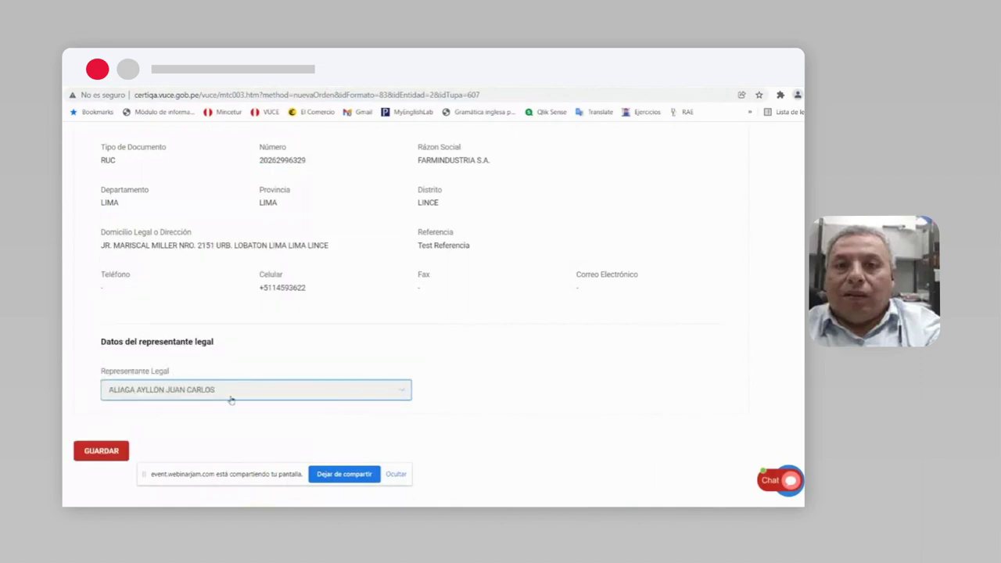
{"action": "scroll", "coordinate": [287, 388], "scroll_direction": "up", "scroll_amount": 2}
{"action": "scroll", "coordinate": [280, 397], "scroll_direction": "down", "scroll_amount": 2}
{"action": "left_click", "coordinate": [100, 453]}
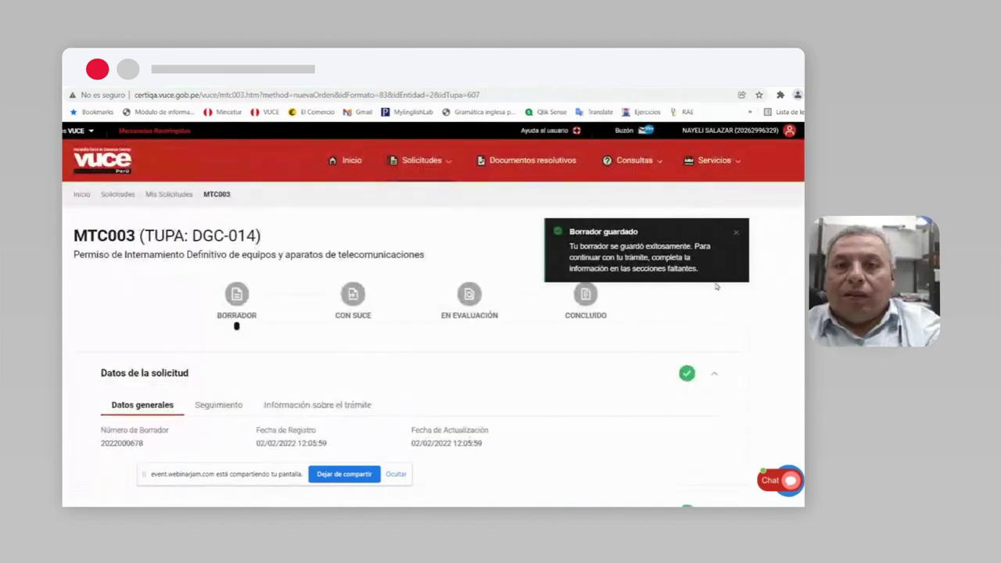
Step: Dismiss the draft-saved notice and collapse the request and applicant data sections
{"action": "left_click", "coordinate": [736, 233]}
{"action": "scroll", "coordinate": [716, 274], "scroll_direction": "down", "scroll_amount": 2}
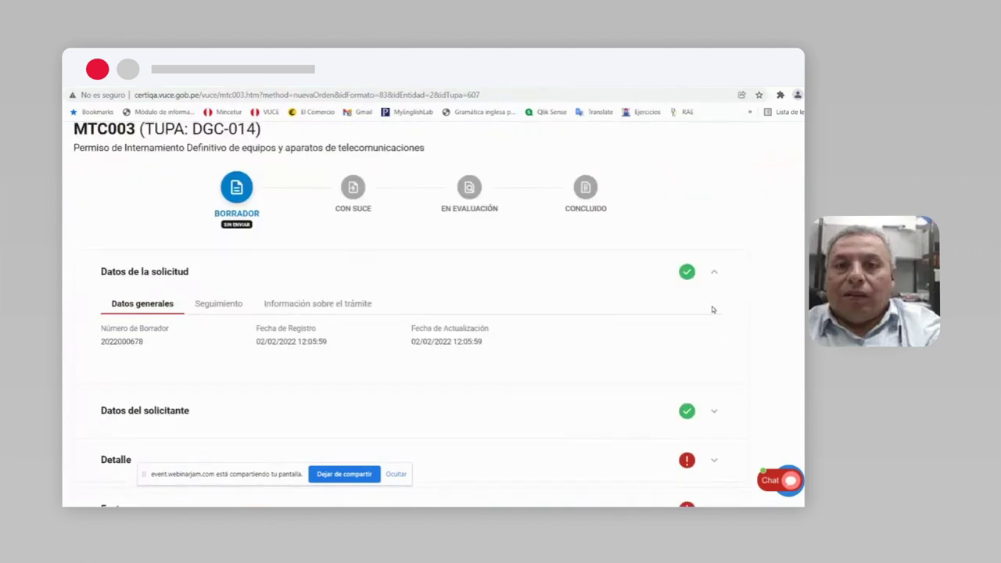
{"action": "left_click", "coordinate": [715, 274]}
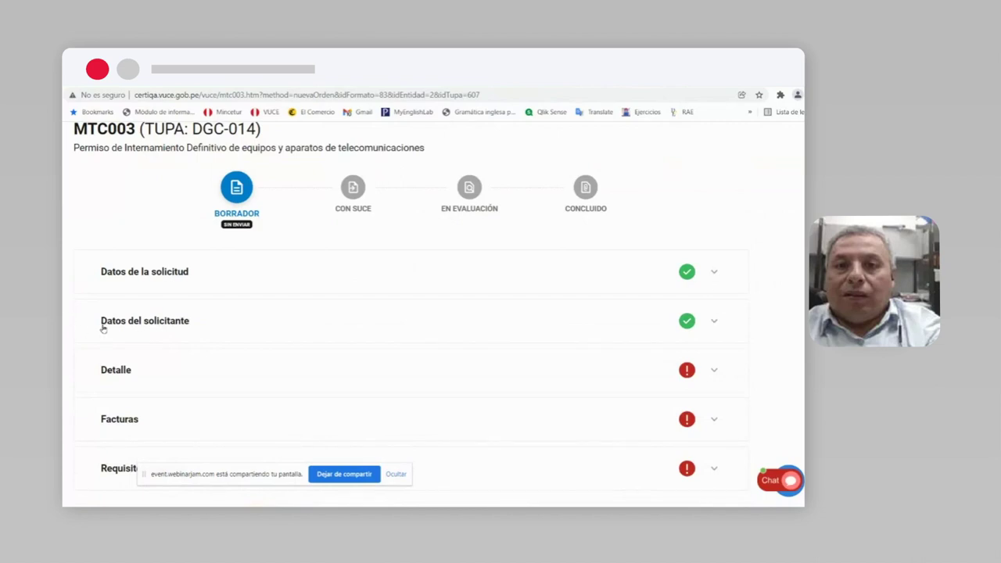
{"action": "left_click", "coordinate": [712, 321]}
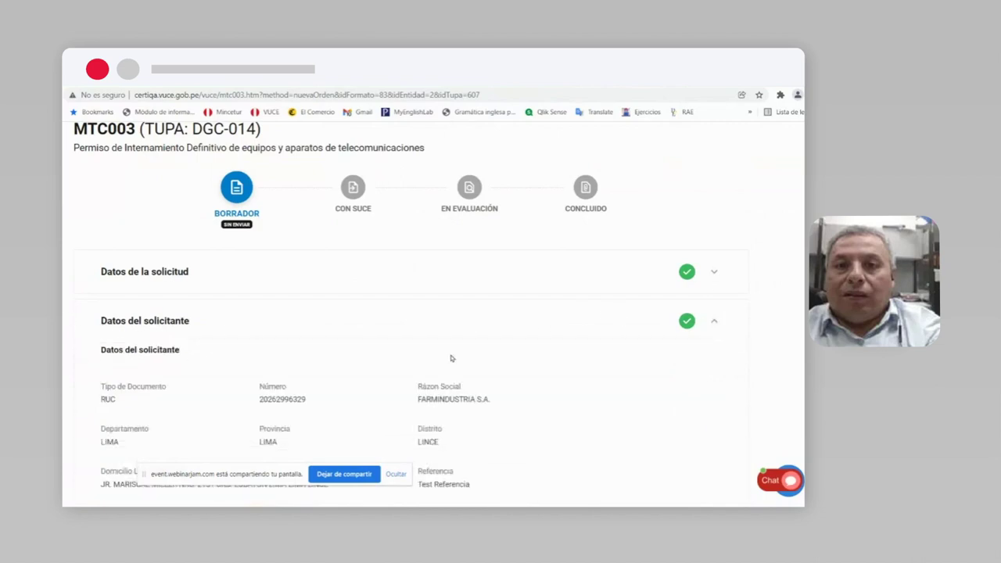
{"action": "scroll", "coordinate": [268, 357], "scroll_direction": "down", "scroll_amount": 4}
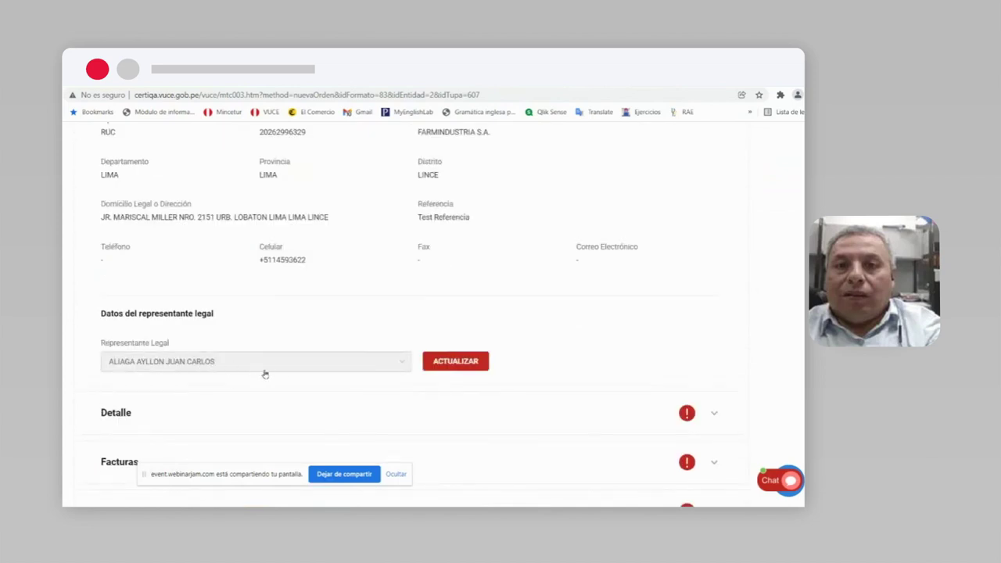
{"action": "scroll", "coordinate": [570, 366], "scroll_direction": "up", "scroll_amount": 3}
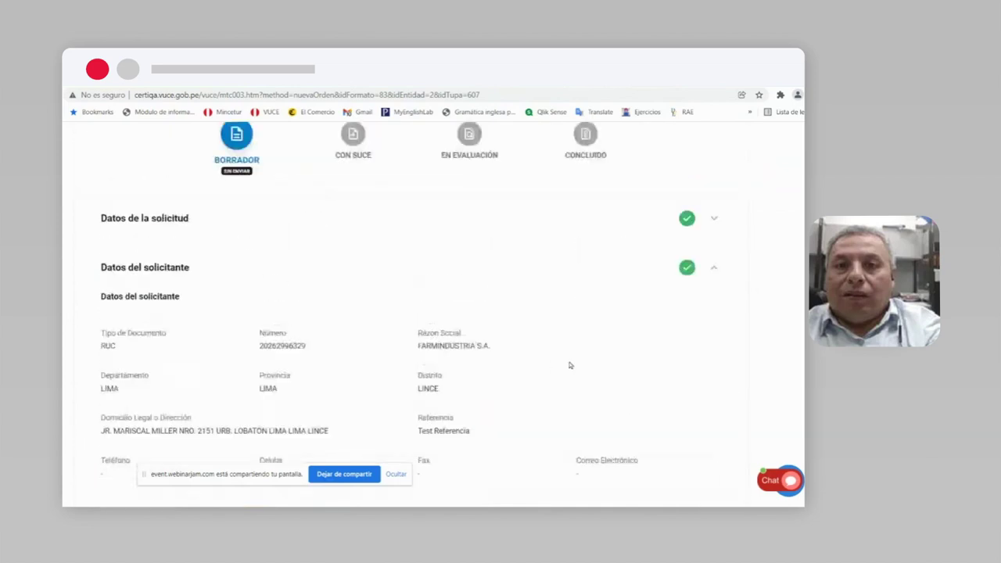
{"action": "left_click", "coordinate": [714, 269]}
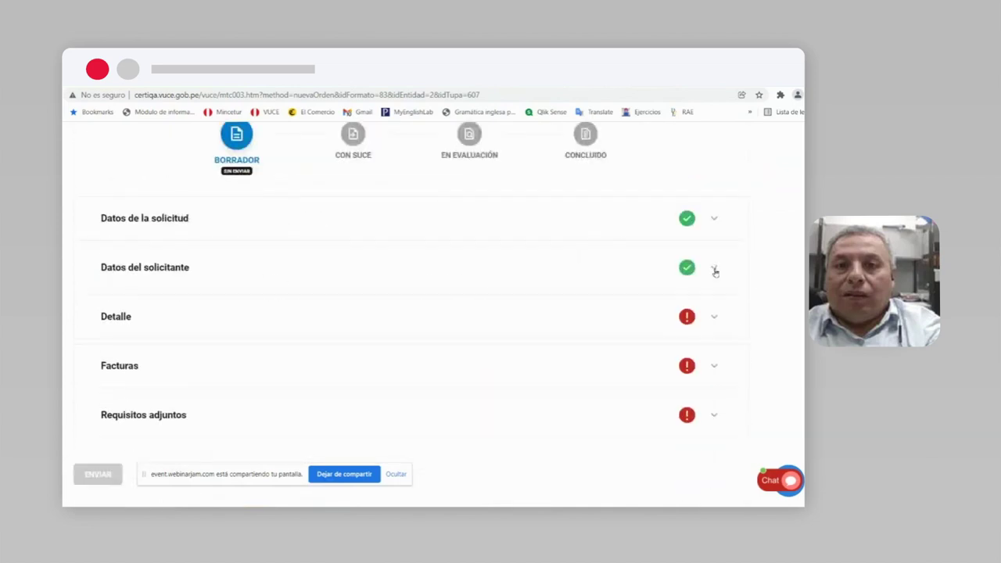
Step: In Detalle, set Tipo de servicio autorizado to USO PERSONAL / PRIVADO and save it
{"action": "left_click", "coordinate": [715, 317]}
{"action": "scroll", "coordinate": [399, 374], "scroll_direction": "down", "scroll_amount": 2}
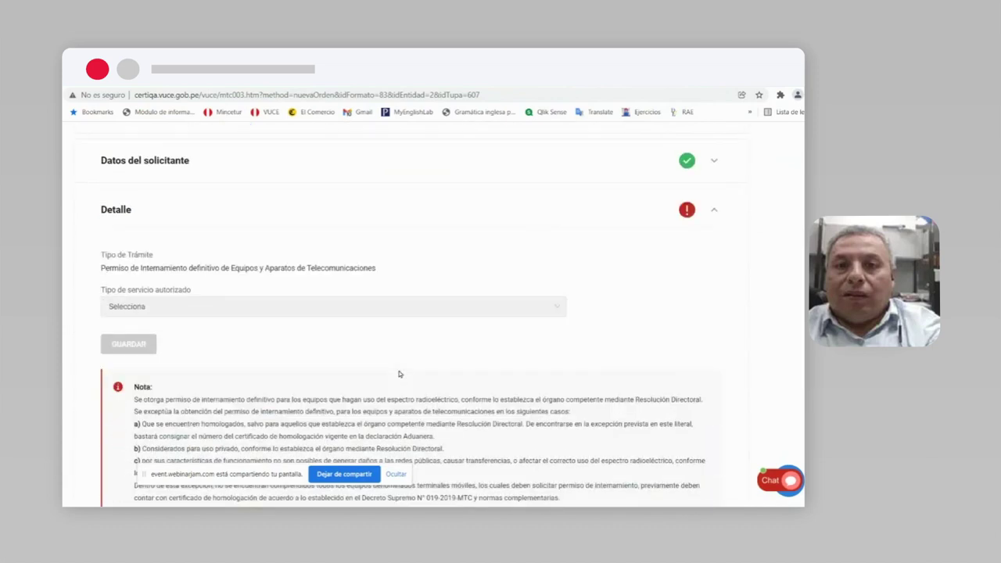
{"action": "left_click", "coordinate": [554, 308]}
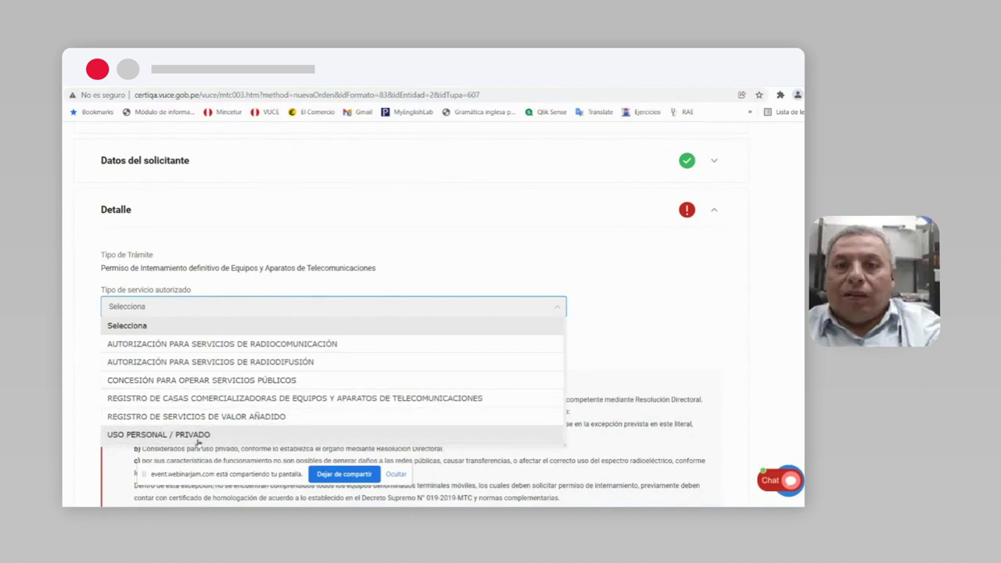
{"action": "left_click", "coordinate": [144, 435]}
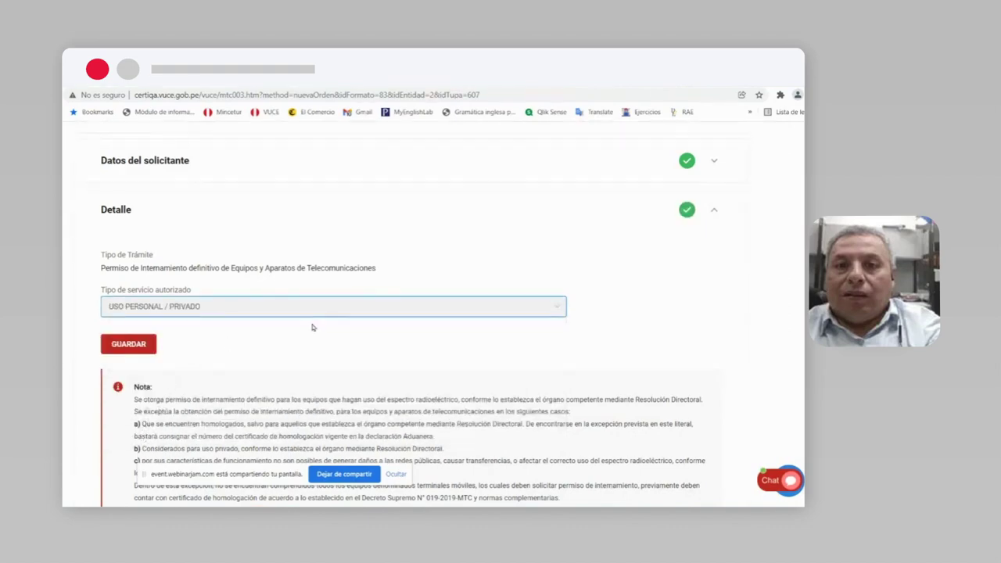
{"action": "scroll", "coordinate": [311, 331], "scroll_direction": "down", "scroll_amount": 4}
{"action": "scroll", "coordinate": [310, 333], "scroll_direction": "up", "scroll_amount": 4}
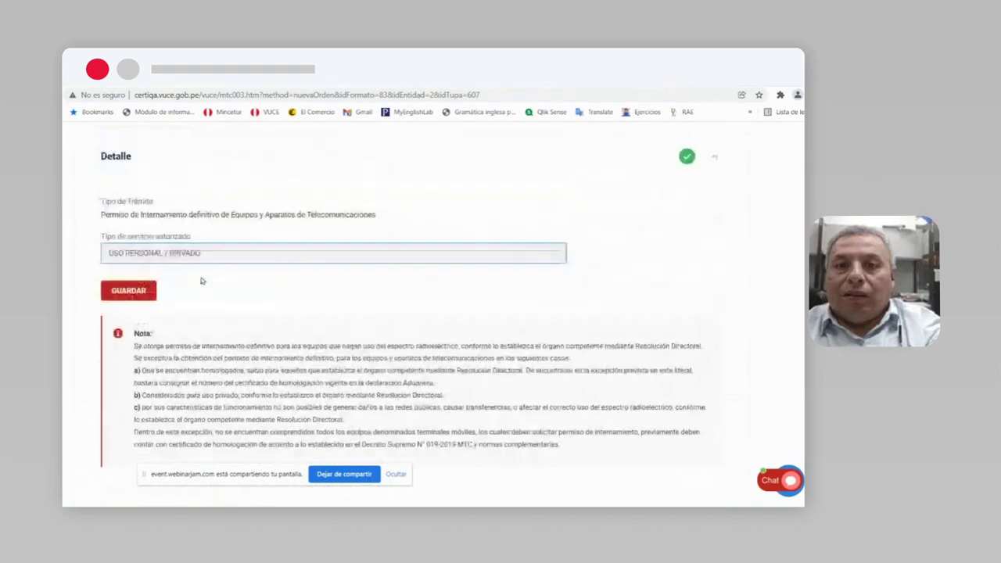
{"action": "left_click", "coordinate": [131, 291]}
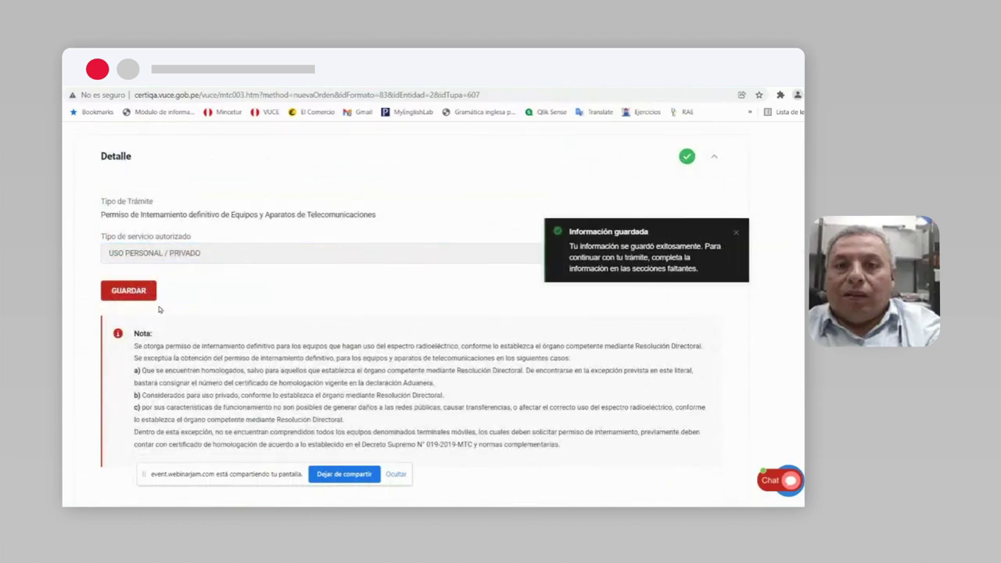
{"action": "left_click", "coordinate": [738, 234]}
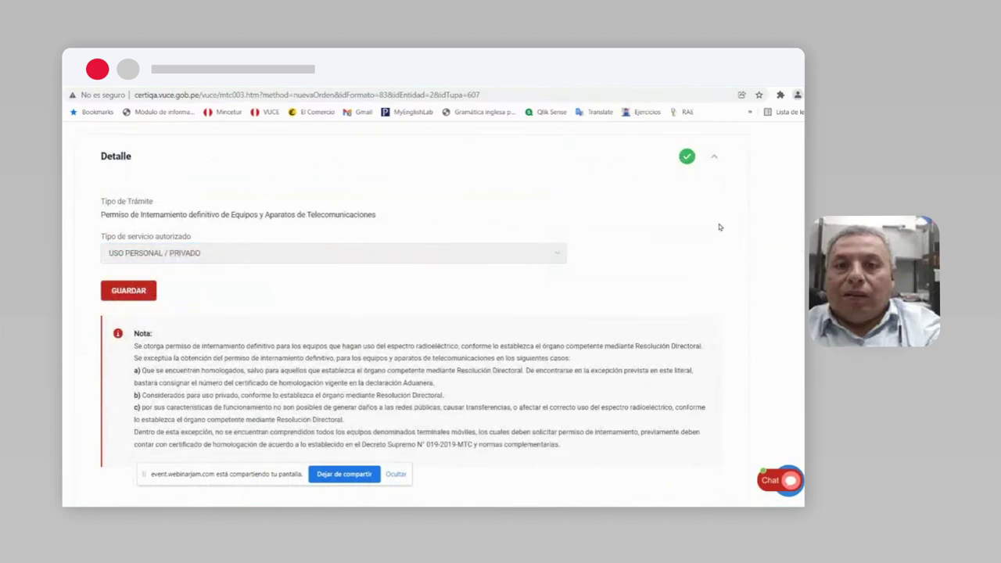
{"action": "left_click", "coordinate": [714, 159]}
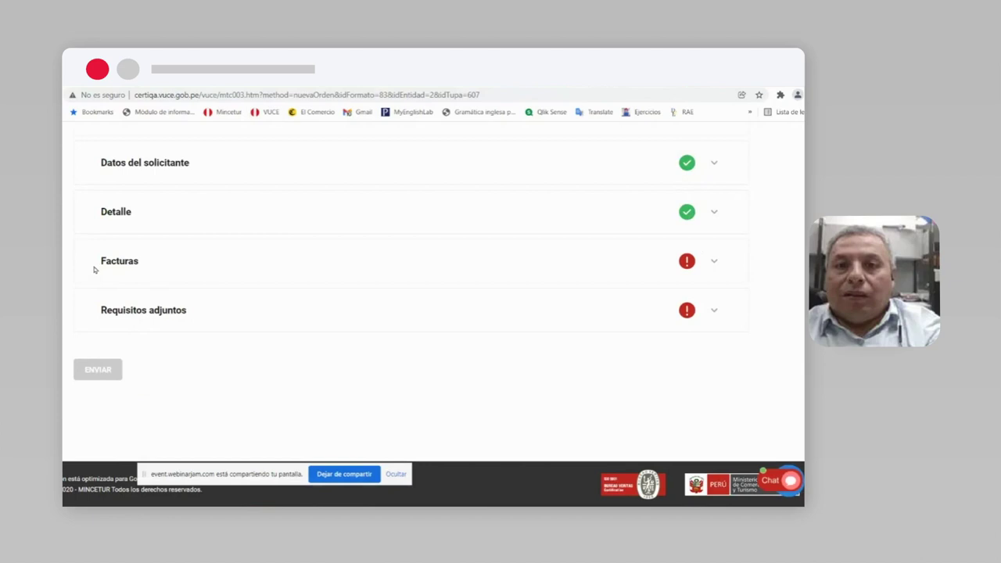
Step: Add invoice 1236 from supplier Impor China under Facturas and open its item form
{"action": "left_click", "coordinate": [715, 263]}
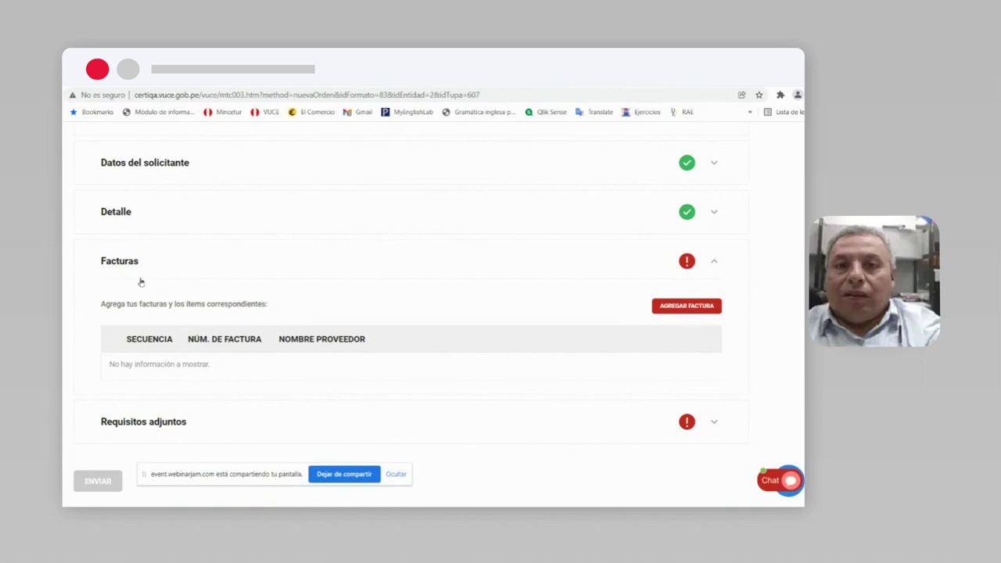
{"action": "left_click", "coordinate": [689, 306]}
{"action": "left_click", "coordinate": [217, 256]}
{"action": "type", "text": "12369"}
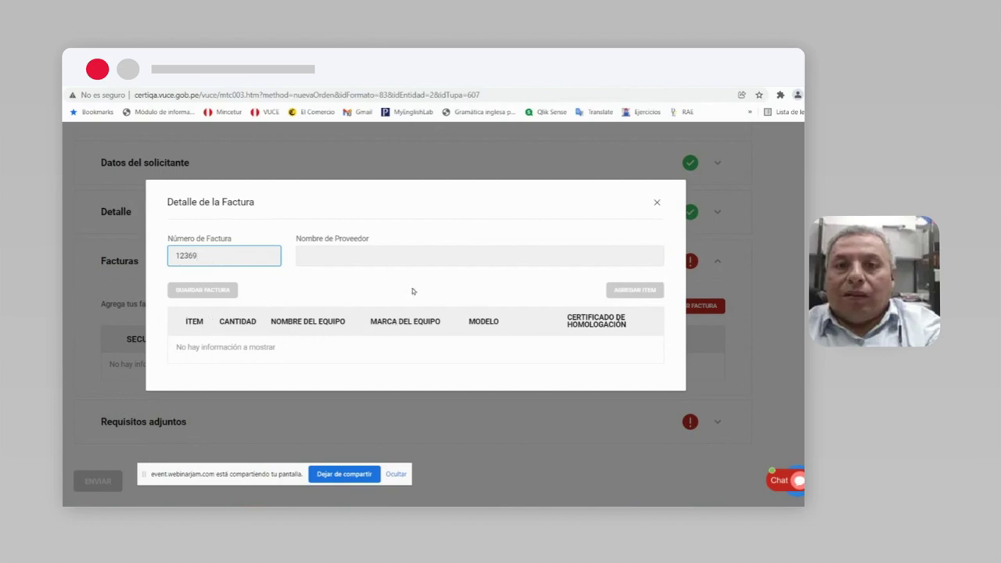
{"action": "left_click", "coordinate": [311, 259]}
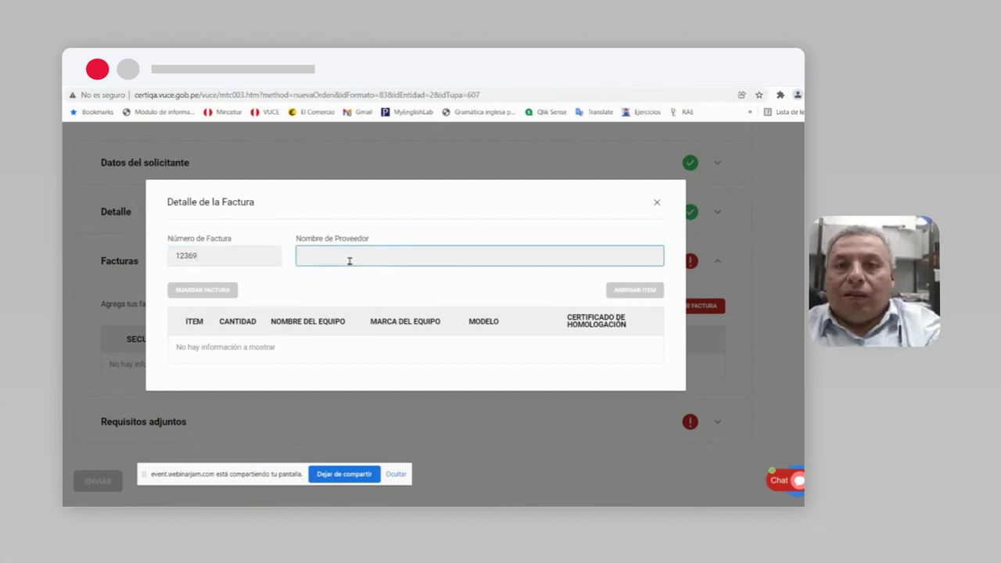
{"action": "type", "text": "Impor China"}
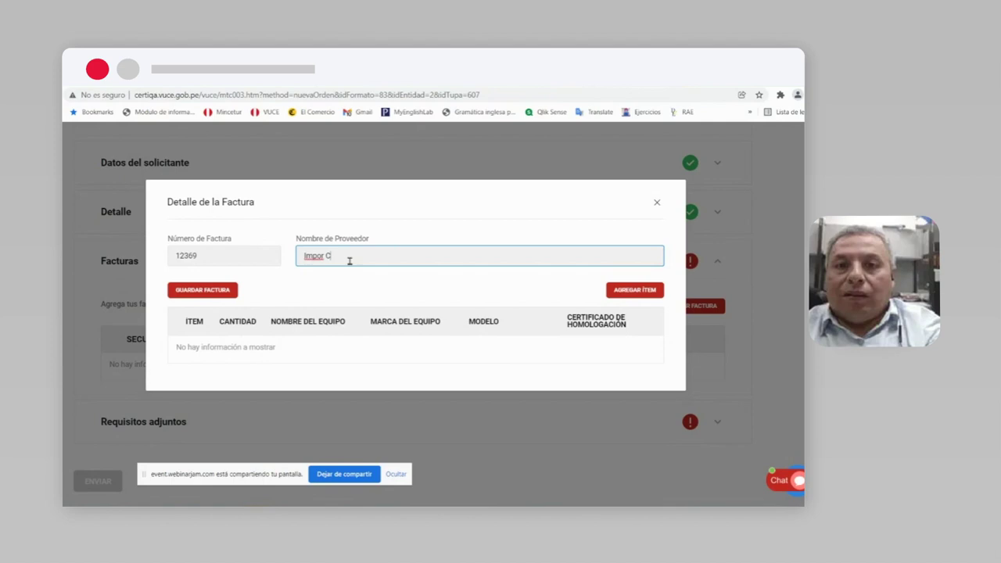
{"action": "left_click", "coordinate": [640, 291]}
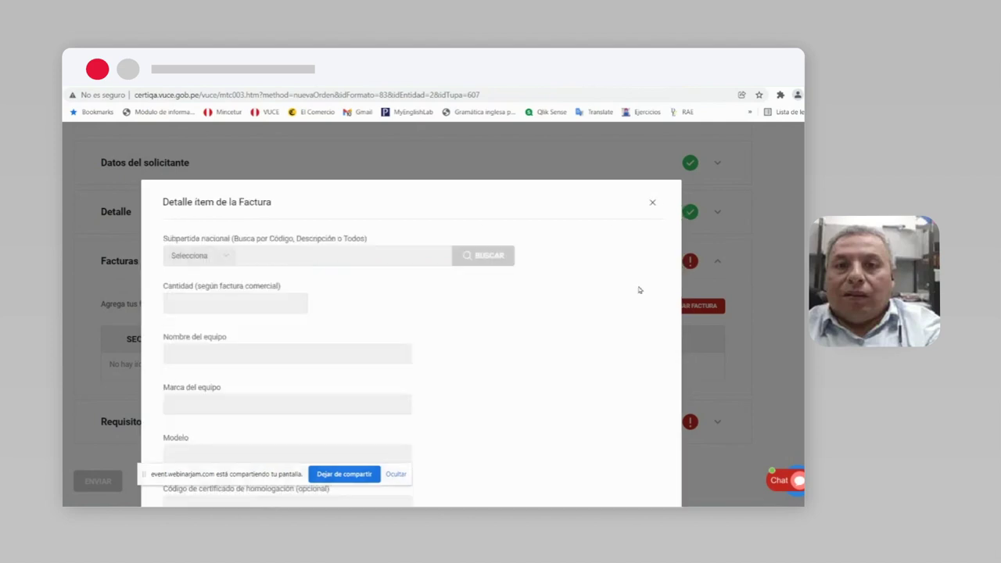
{"action": "left_click", "coordinate": [228, 258]}
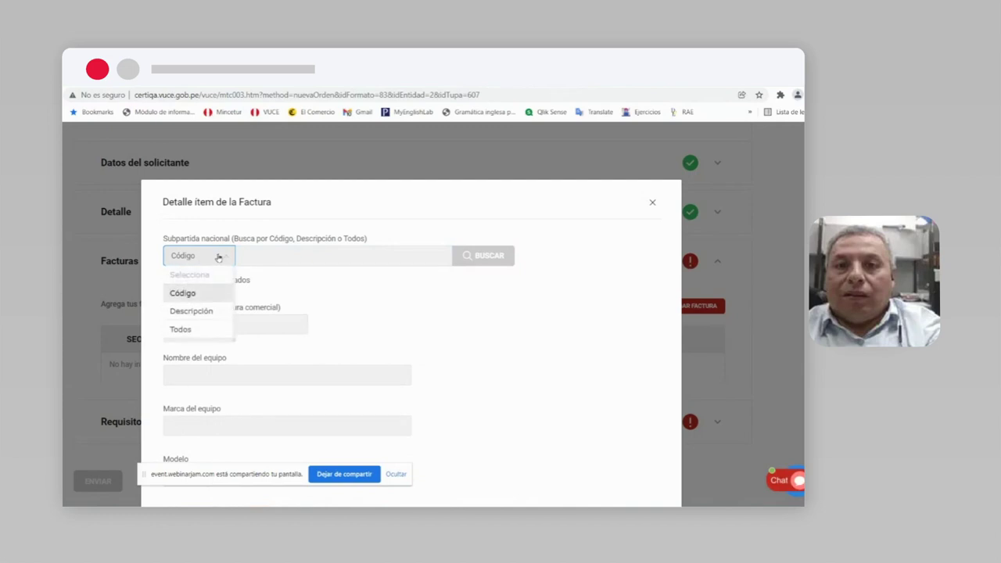
{"action": "left_click", "coordinate": [192, 311]}
{"action": "left_click", "coordinate": [273, 255]}
{"action": "type", "text": "radiodifusión"}
{"action": "left_click", "coordinate": [478, 263]}
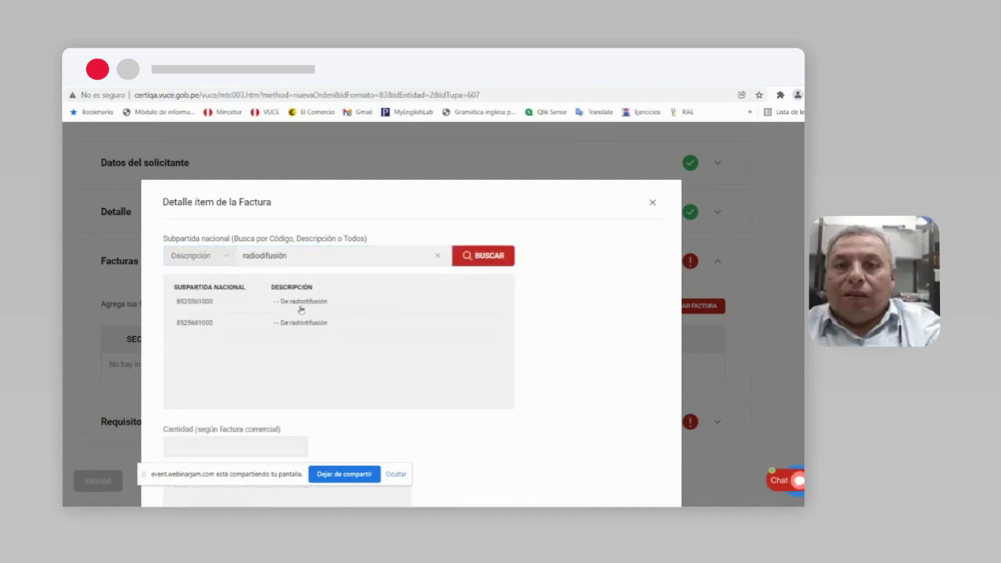
{"action": "left_click", "coordinate": [302, 306]}
Step: Enter quantity 1 and fill equipment name, brand and model with 'radiodifusión'
{"action": "left_click", "coordinate": [215, 302]}
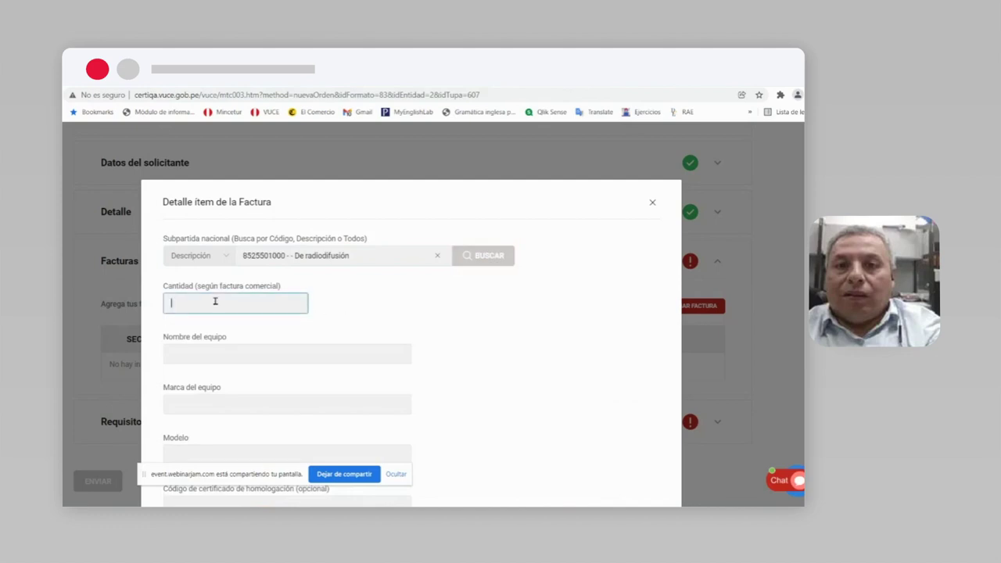
{"action": "type", "text": "1"}
{"action": "left_click", "coordinate": [198, 356]}
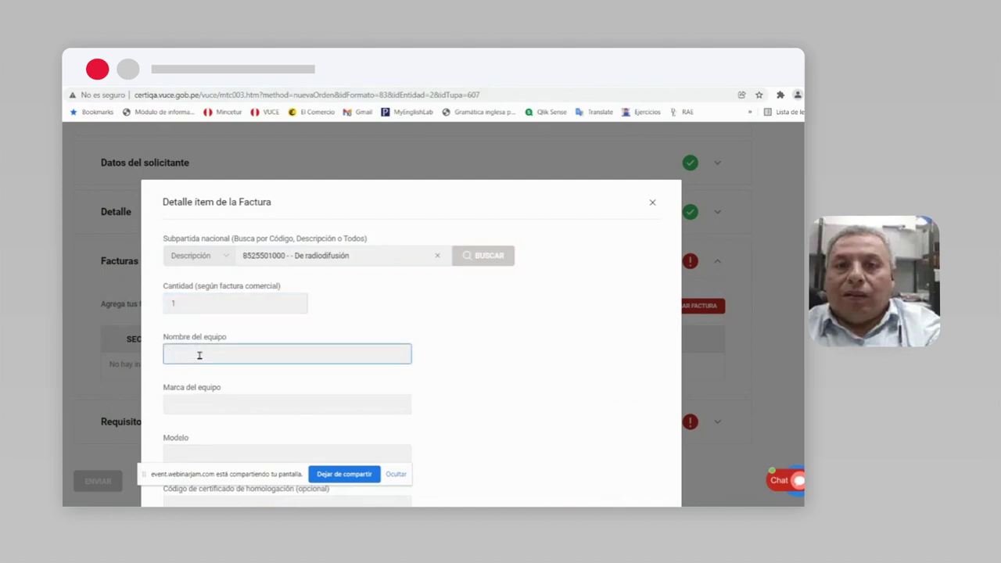
{"action": "type", "text": "radiodifusión"}
{"action": "left_click", "coordinate": [214, 410]}
{"action": "type", "text": "radiodifusión"}
{"action": "scroll", "coordinate": [194, 446], "scroll_direction": "down", "scroll_amount": 2}
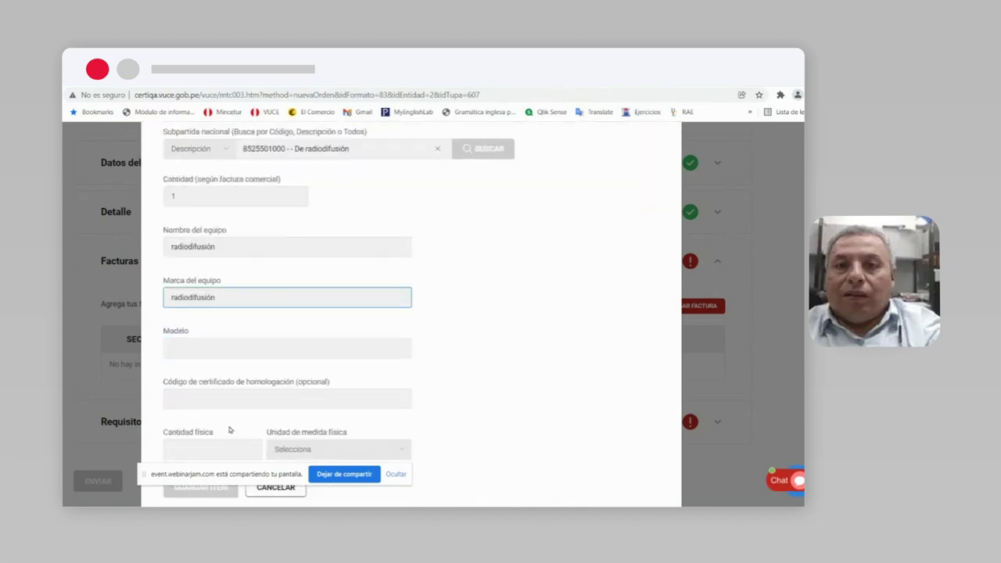
{"action": "left_click", "coordinate": [211, 347]}
{"action": "type", "text": "radiodifusión"}
{"action": "left_click", "coordinate": [198, 402]}
Step: Set physical quantity 1 in MILLONES DE UNIDADES (U 6), then save the item and invoice
{"action": "scroll", "coordinate": [201, 402], "scroll_direction": "down", "scroll_amount": 1}
{"action": "left_click", "coordinate": [198, 414]}
{"action": "type", "text": "1"}
{"action": "left_click", "coordinate": [330, 419]}
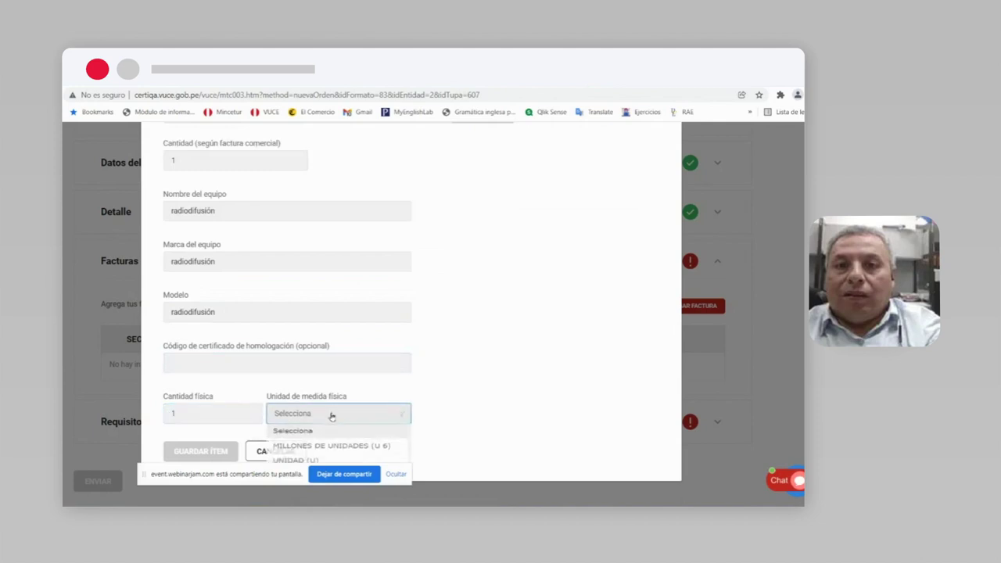
{"action": "left_click", "coordinate": [302, 451]}
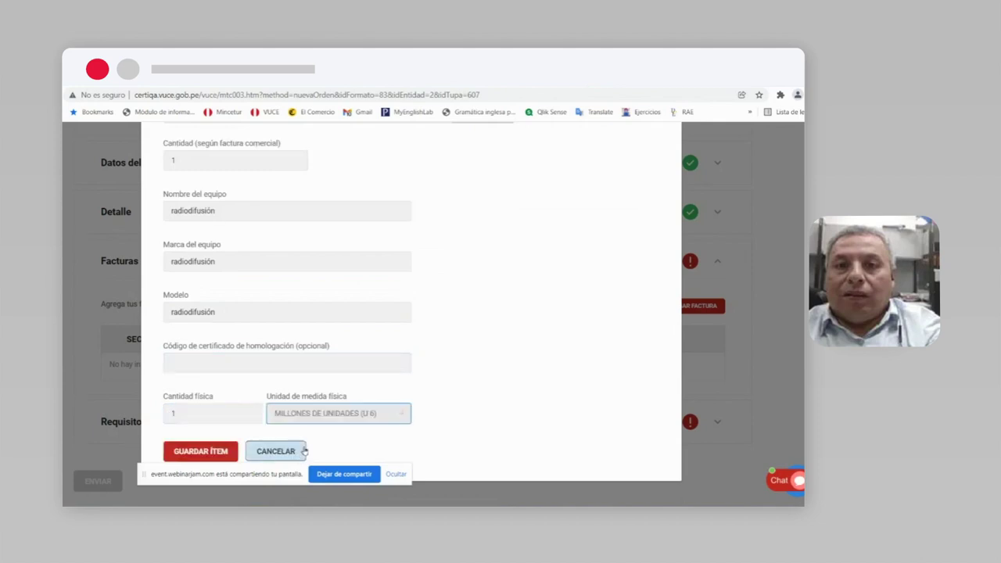
{"action": "left_click", "coordinate": [205, 452]}
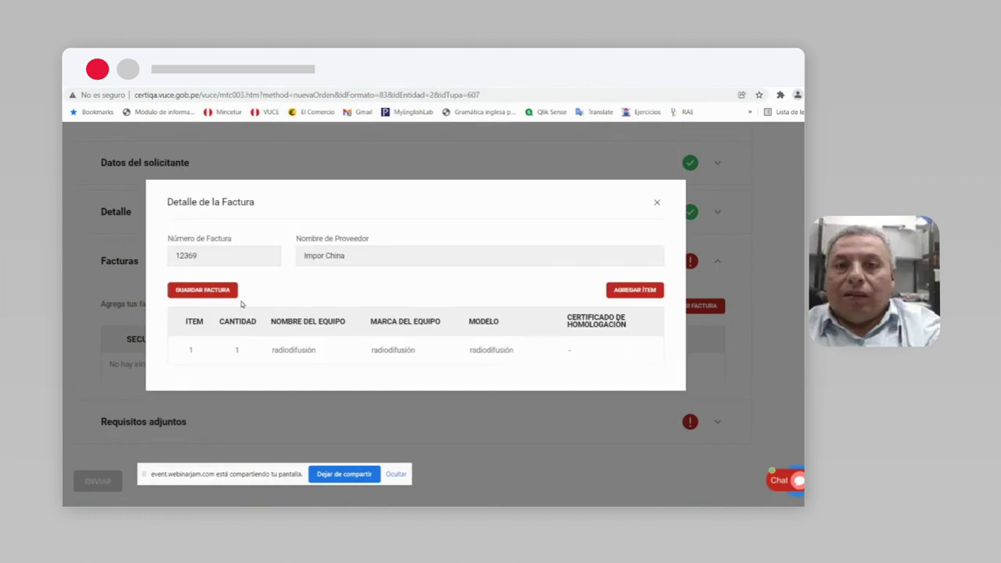
{"action": "left_click", "coordinate": [217, 293]}
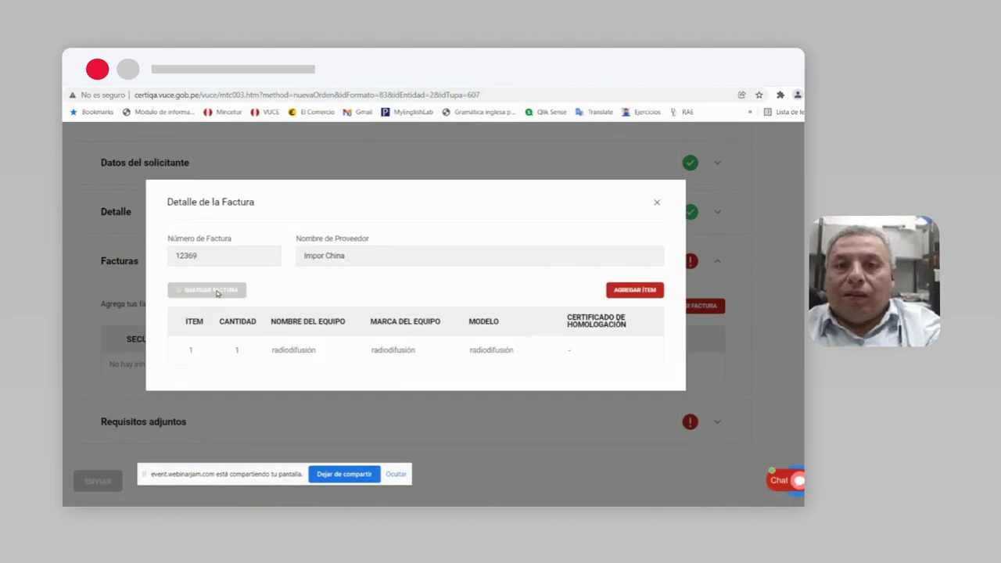
{"action": "scroll", "coordinate": [308, 354], "scroll_direction": "down", "scroll_amount": 2}
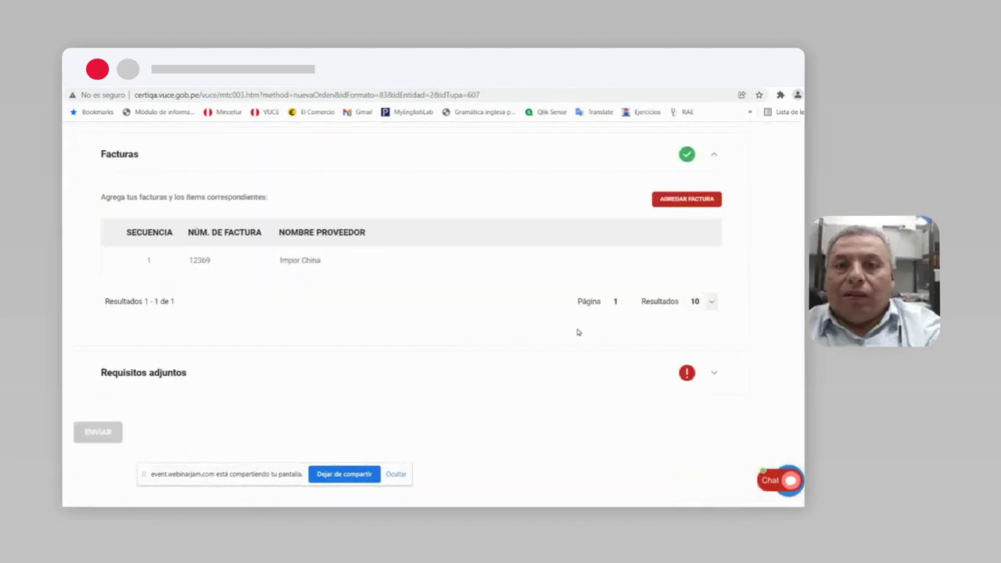
Step: Attach Factura.pdf to the equipment invoice requirement in Requisitos adjuntos
{"action": "left_click", "coordinate": [714, 156]}
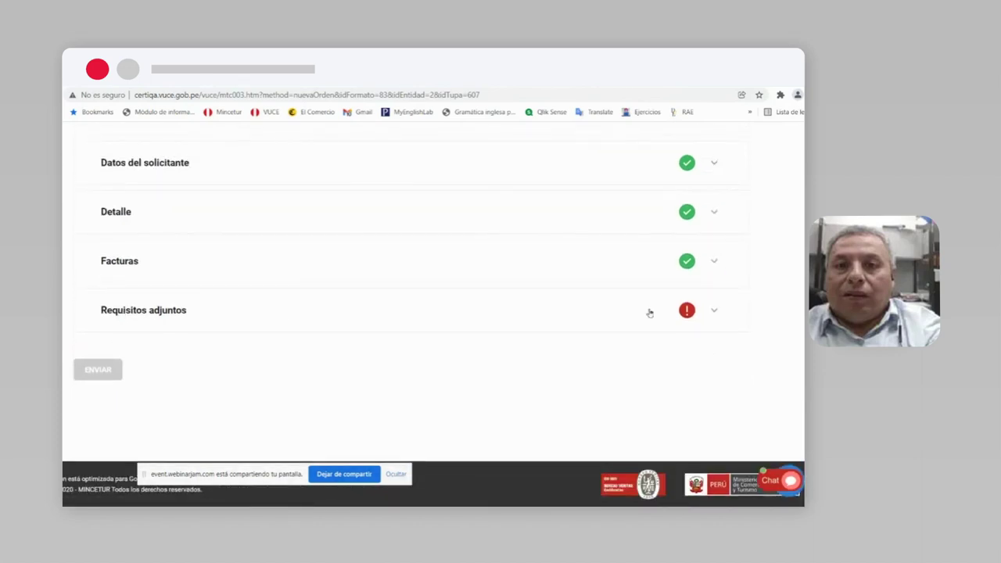
{"action": "left_click", "coordinate": [713, 311]}
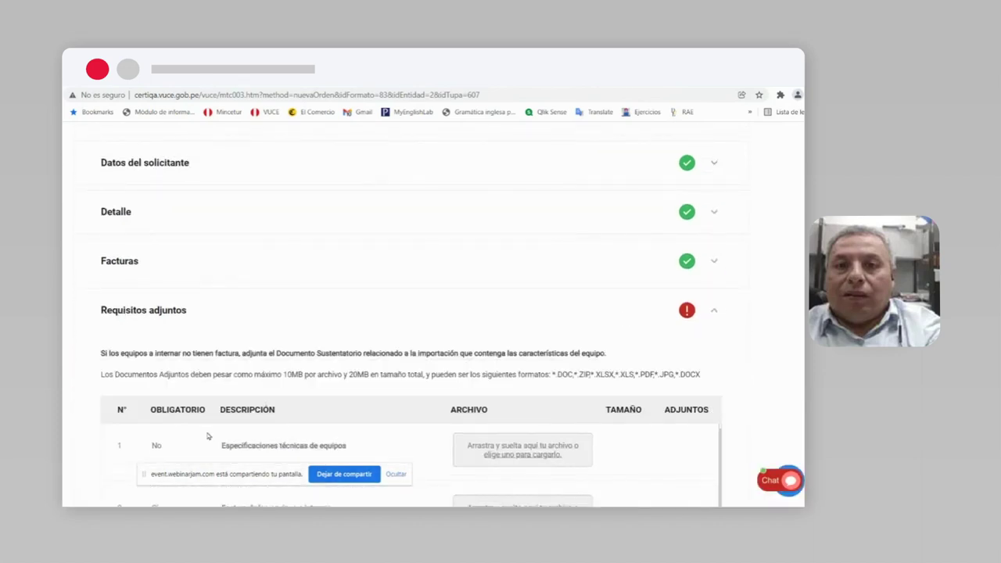
{"action": "scroll", "coordinate": [208, 436], "scroll_direction": "down", "scroll_amount": 5}
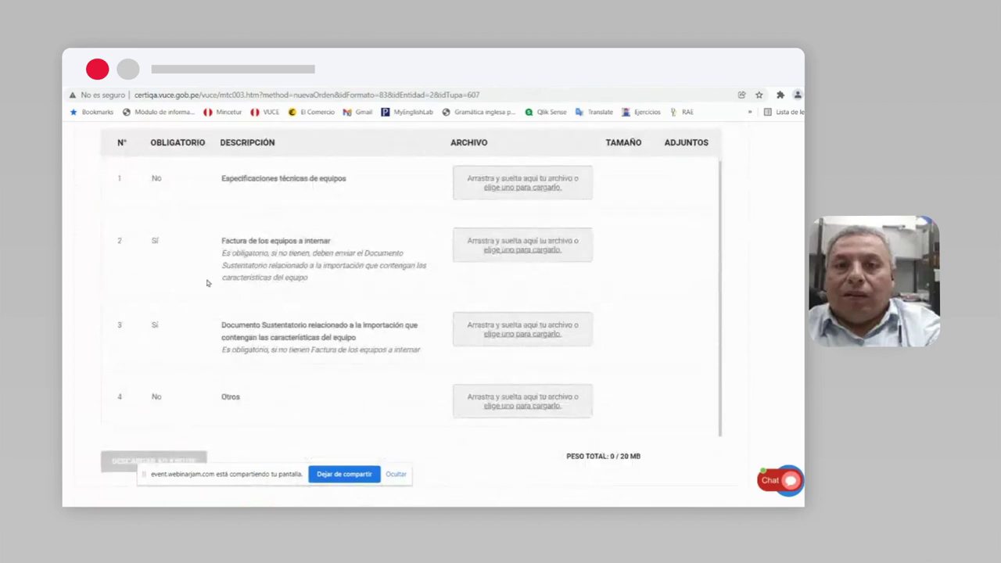
{"action": "left_click", "coordinate": [523, 251]}
{"action": "left_click", "coordinate": [175, 227]}
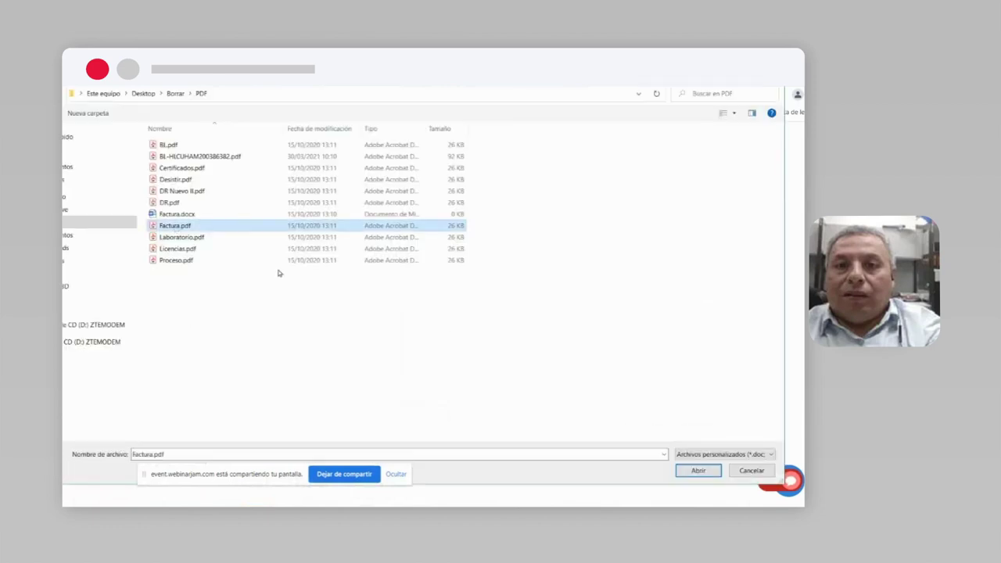
{"action": "left_click", "coordinate": [698, 471]}
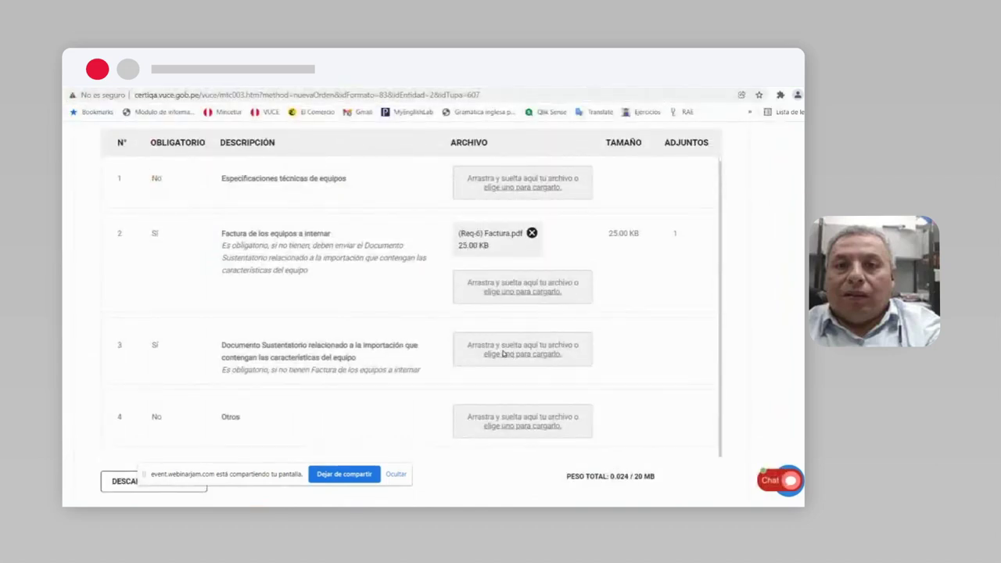
Step: Attach Factura.pdf to the supporting import document requirement and send the MTC003 draft
{"action": "left_click", "coordinate": [503, 354]}
{"action": "left_click", "coordinate": [176, 225]}
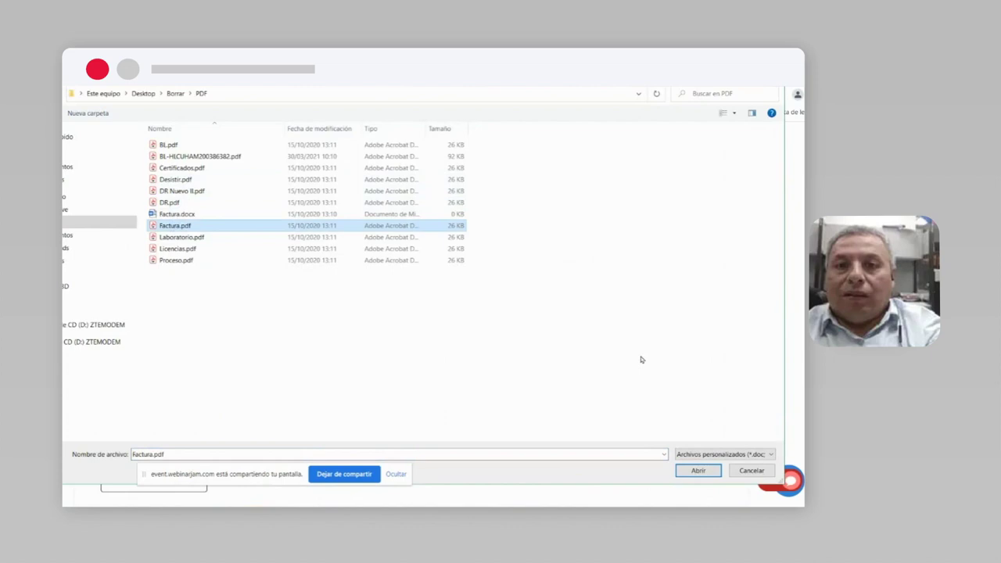
{"action": "left_click", "coordinate": [696, 472]}
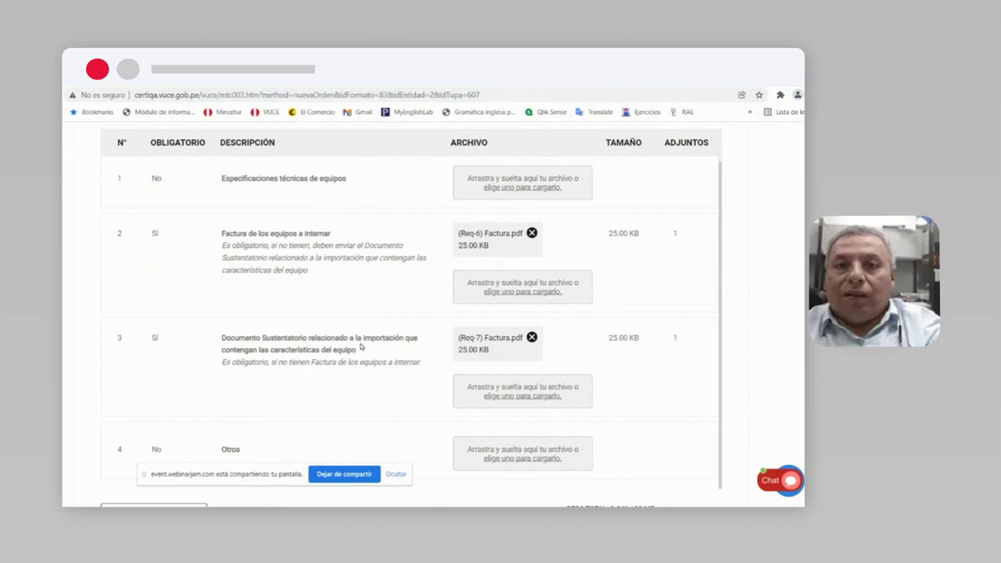
{"action": "scroll", "coordinate": [612, 379], "scroll_direction": "down", "scroll_amount": 2}
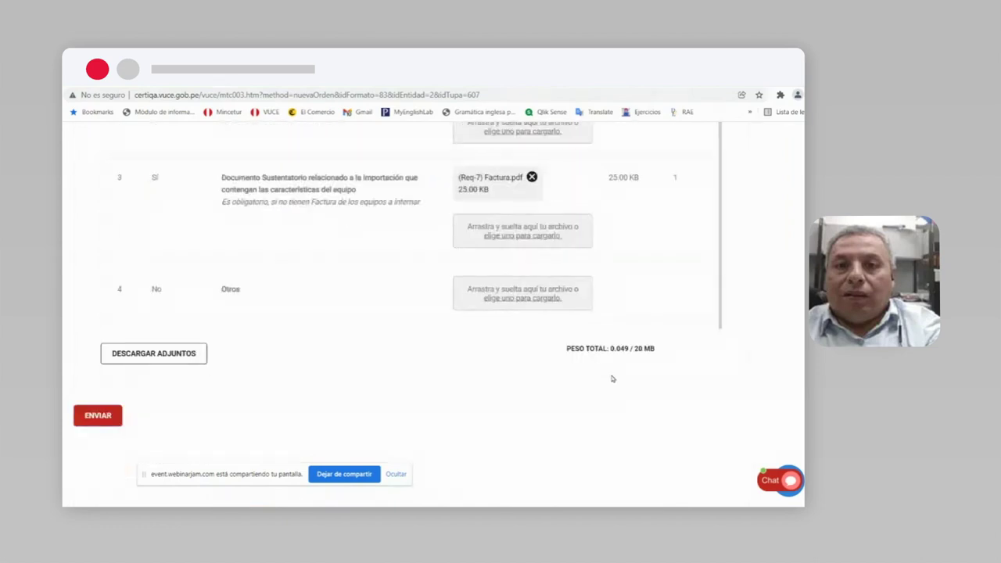
{"action": "left_click", "coordinate": [98, 416]}
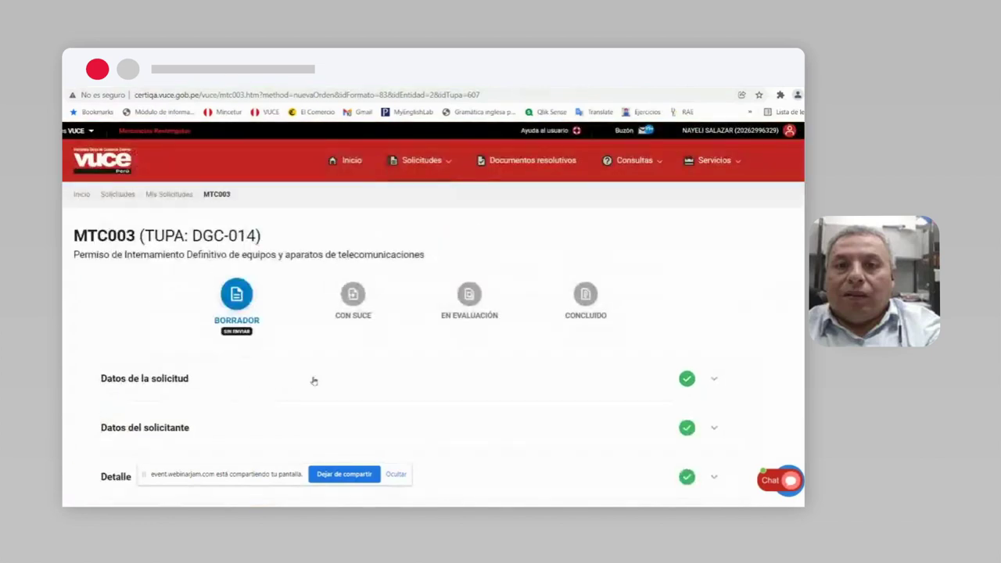
Step: Go to Mis solicitudes to list the MTC003 drafts pending submission
{"action": "scroll", "coordinate": [469, 356], "scroll_direction": "down", "scroll_amount": 1}
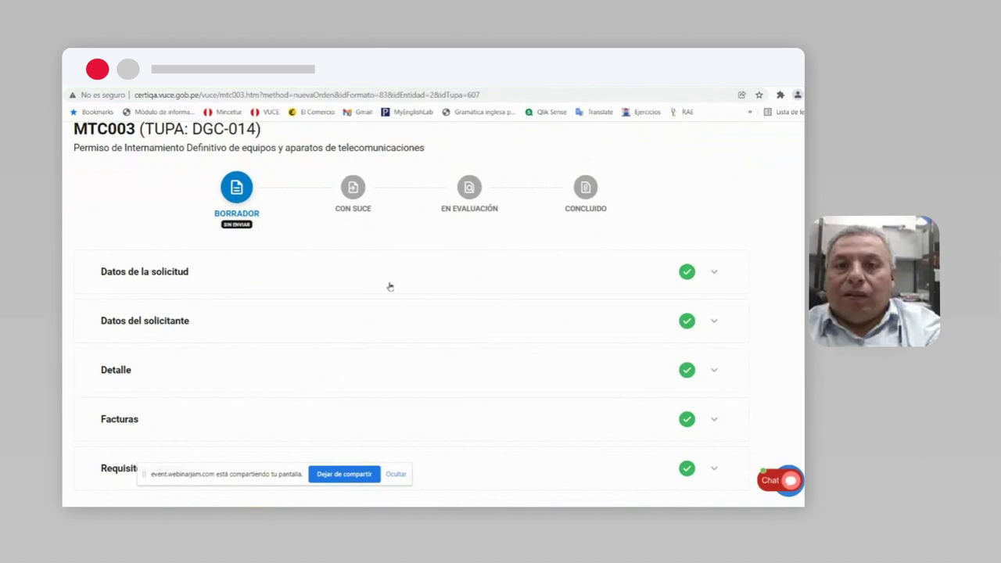
{"action": "scroll", "coordinate": [391, 286], "scroll_direction": "up", "scroll_amount": 1}
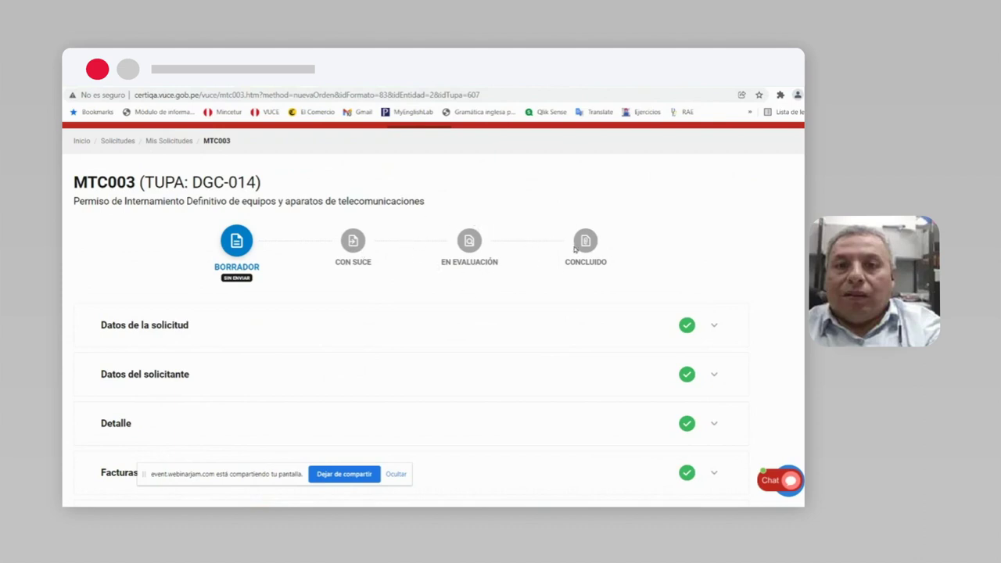
{"action": "scroll", "coordinate": [575, 249], "scroll_direction": "up", "scroll_amount": 1}
{"action": "mouse_move", "coordinate": [631, 132]}
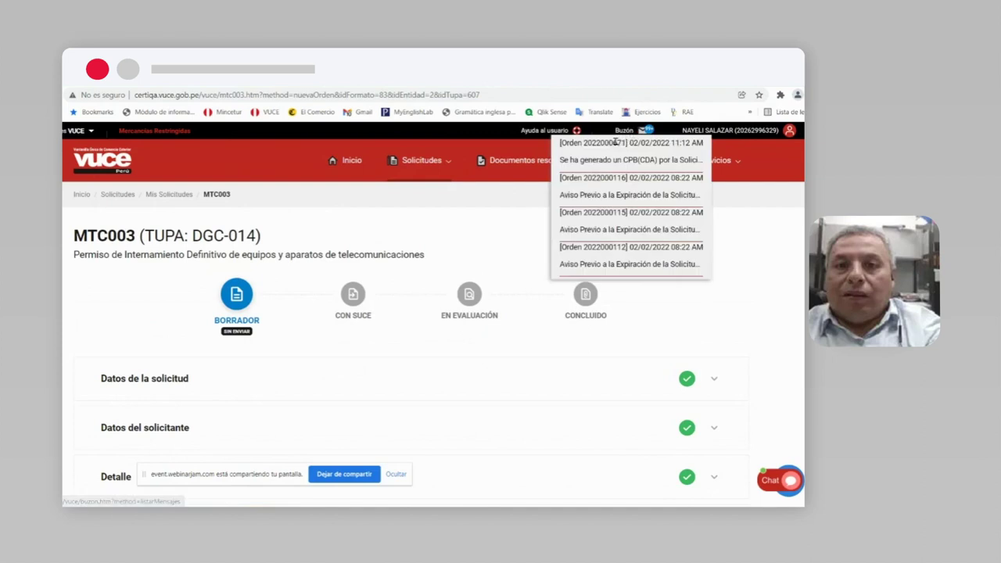
{"action": "left_click", "coordinate": [637, 142]}
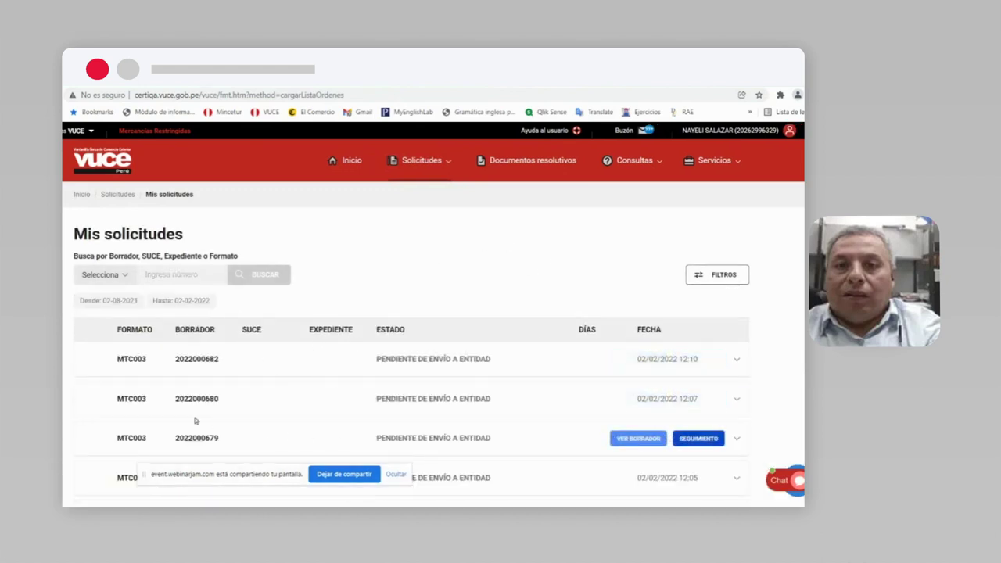
{"action": "scroll", "coordinate": [148, 387], "scroll_direction": "down", "scroll_amount": 2}
{"action": "scroll", "coordinate": [147, 387], "scroll_direction": "down", "scroll_amount": 2}
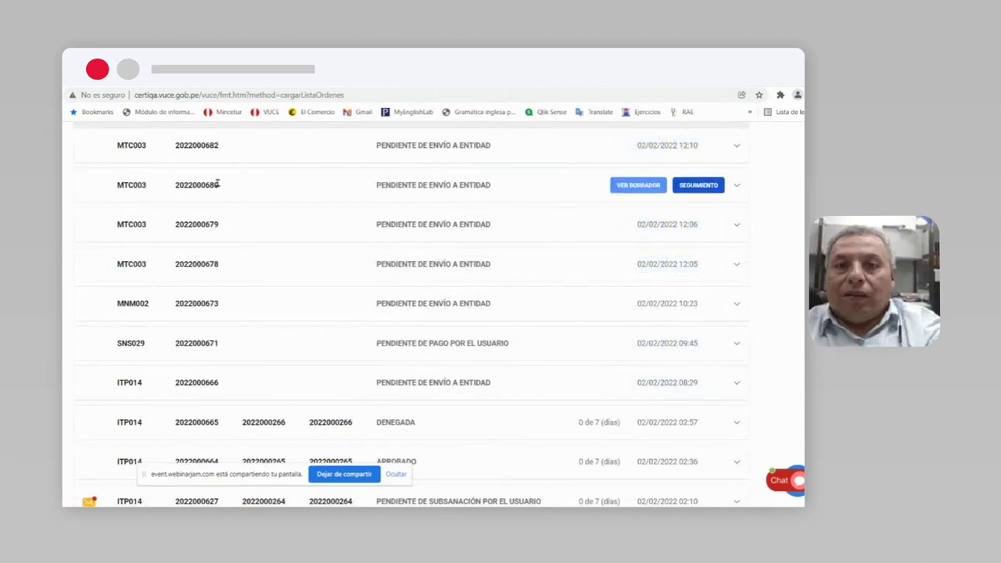
{"action": "scroll", "coordinate": [210, 244], "scroll_direction": "down", "scroll_amount": 1}
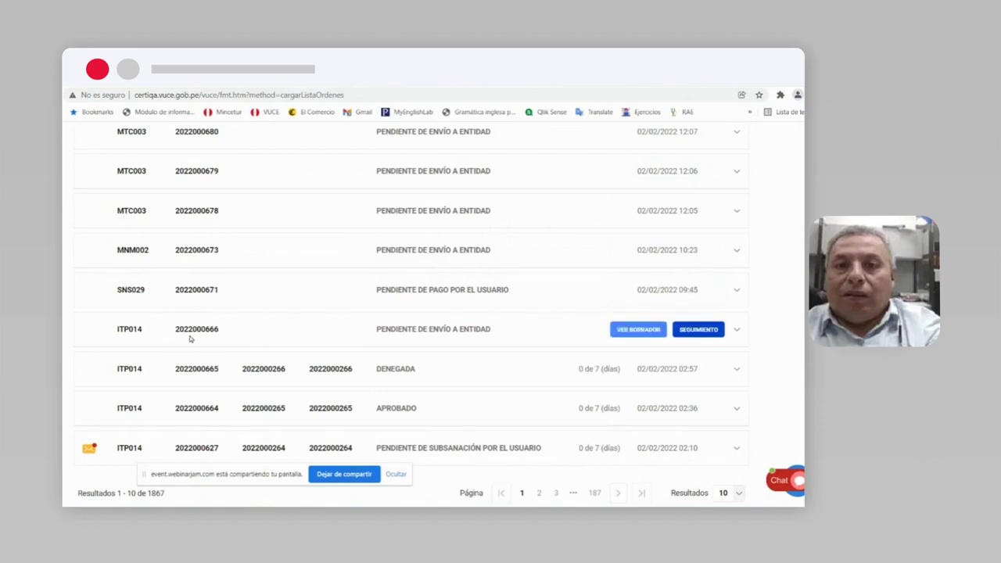
{"action": "scroll", "coordinate": [263, 389], "scroll_direction": "down", "scroll_amount": 1}
{"action": "scroll", "coordinate": [263, 386], "scroll_direction": "up", "scroll_amount": 2}
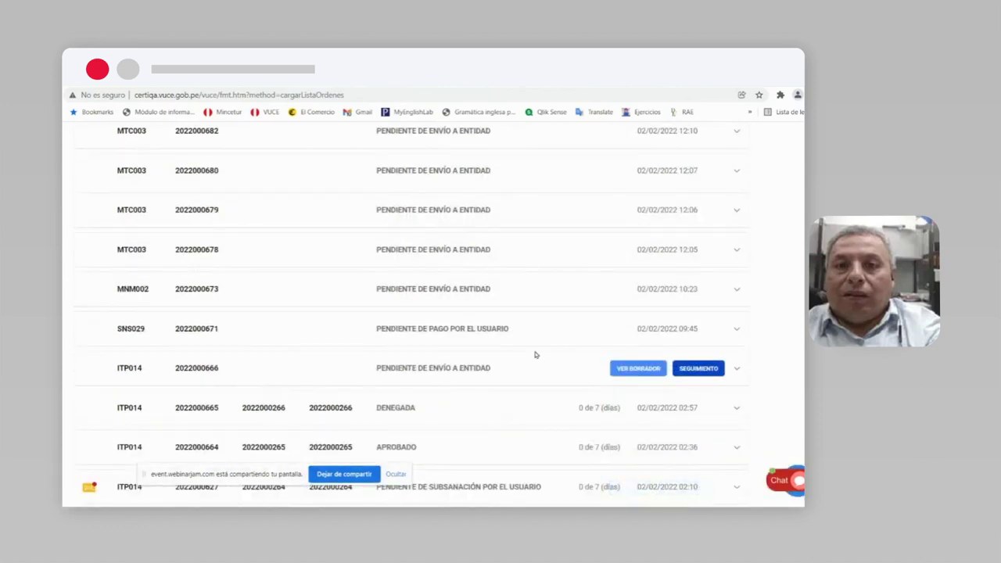
{"action": "scroll", "coordinate": [535, 355], "scroll_direction": "up", "scroll_amount": 1}
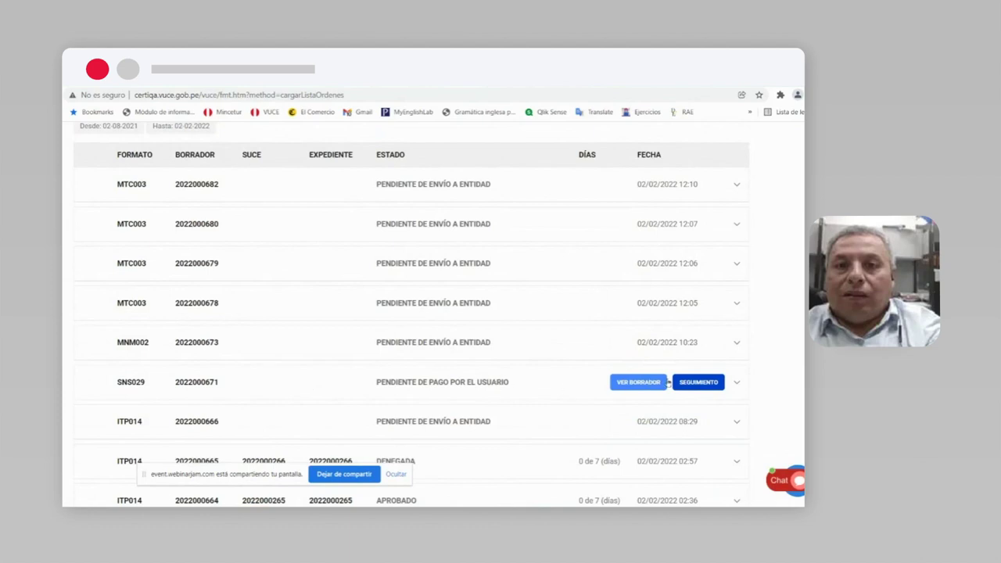
{"action": "left_click", "coordinate": [645, 383]}
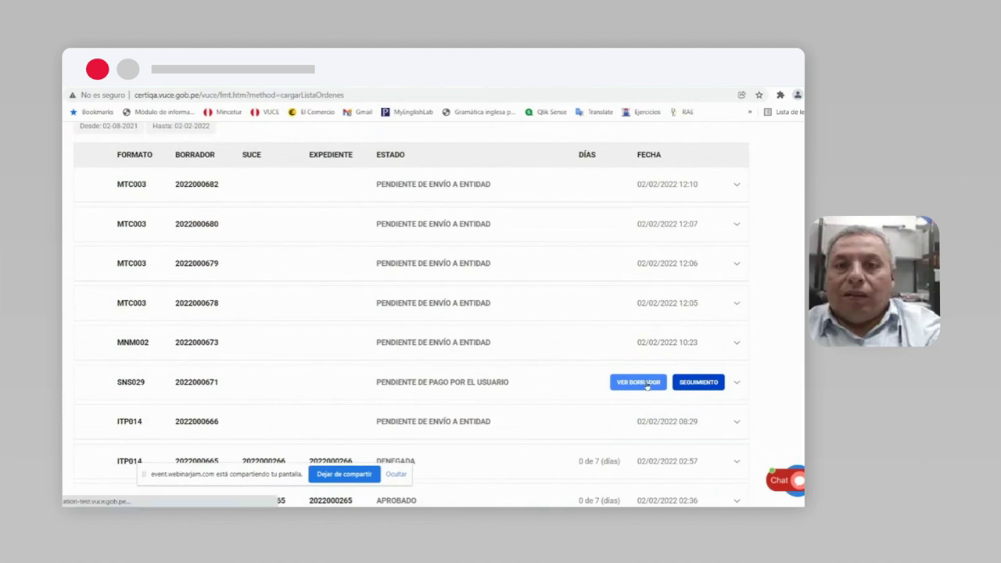
{"action": "scroll", "coordinate": [647, 386], "scroll_direction": "down", "scroll_amount": 1}
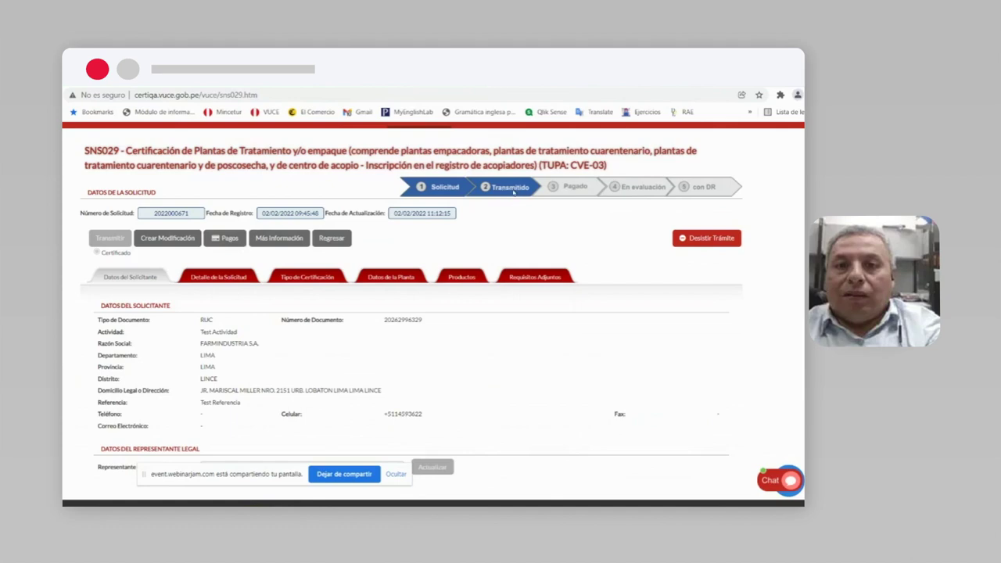
{"action": "left_click", "coordinate": [227, 239]}
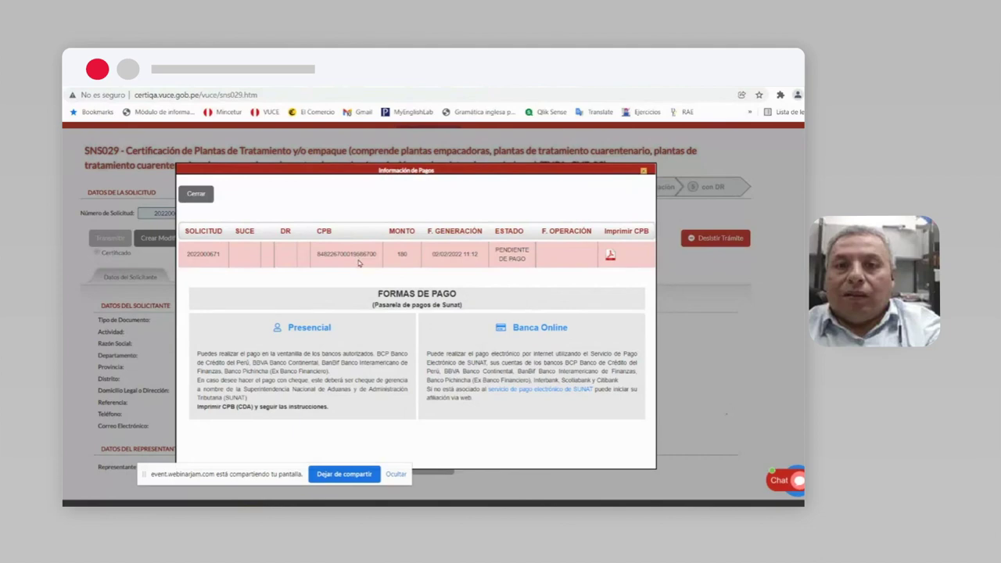
{"action": "left_click_drag", "start_coordinate": [317, 256], "coordinate": [351, 256]}
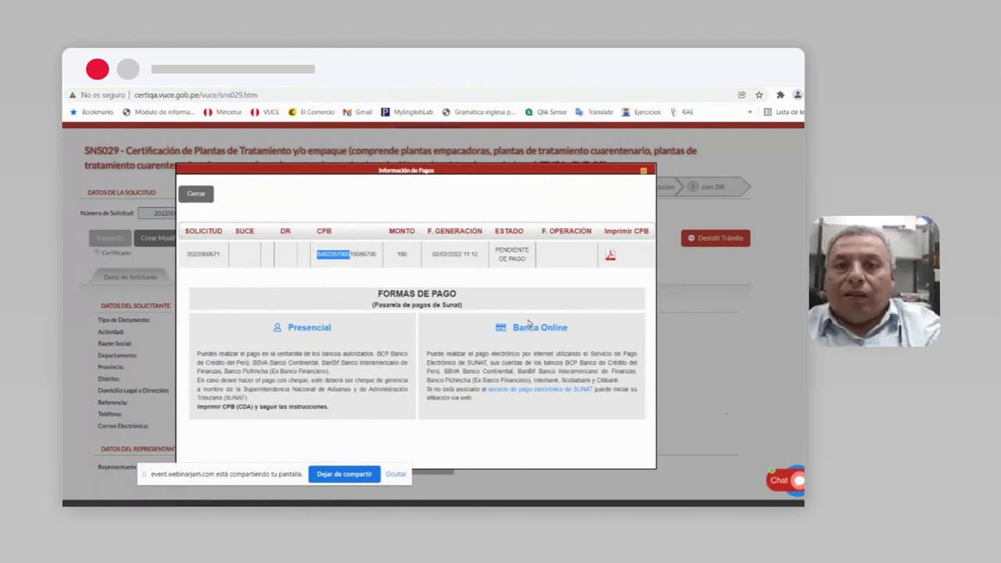
{"action": "left_click", "coordinate": [374, 254]}
{"action": "left_click_drag", "start_coordinate": [374, 255], "coordinate": [314, 259]}
{"action": "left_click", "coordinate": [643, 172]}
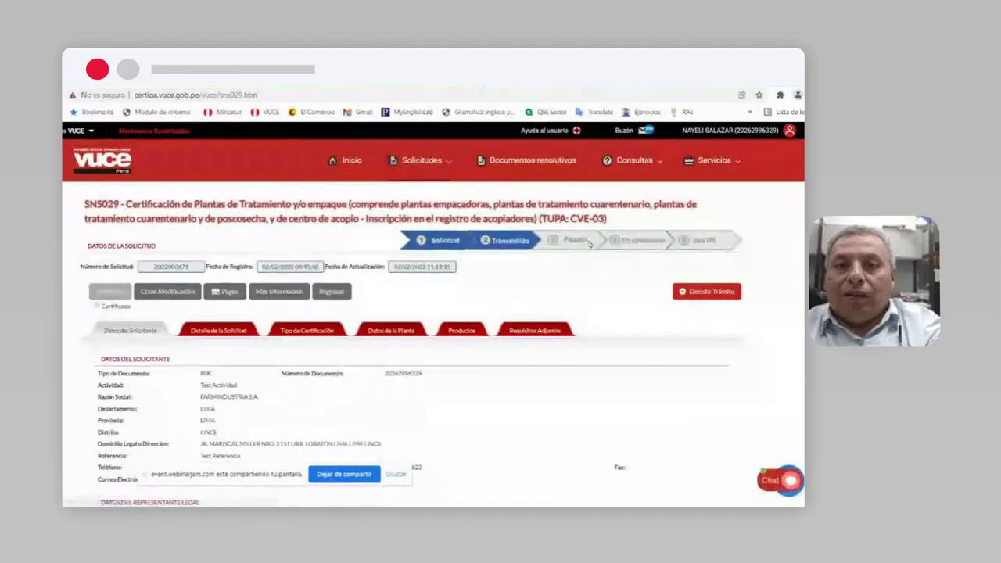